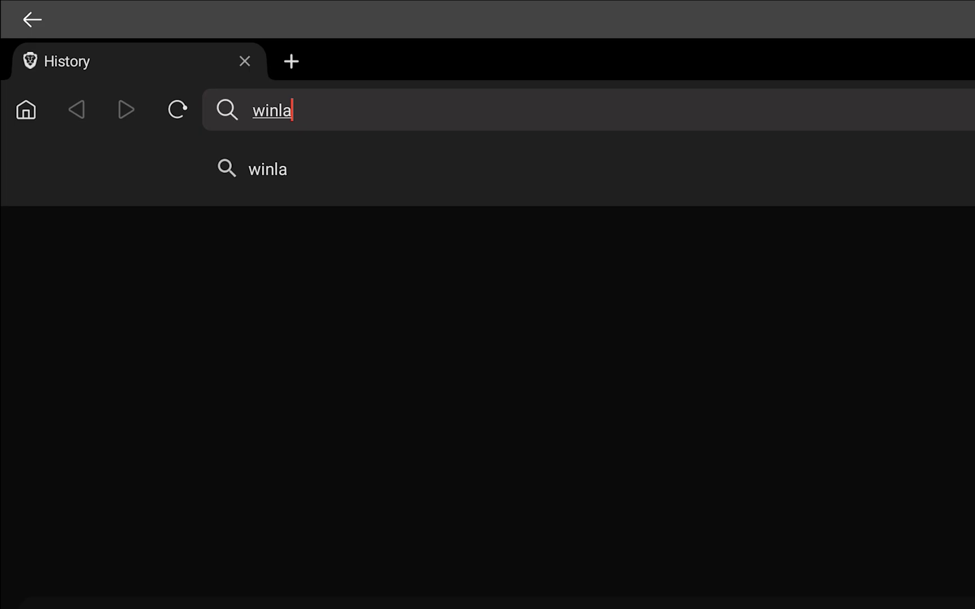
- Search for winlator and download Winlator_1.1.apk from the GitHub releases page, accepting the warning
{"action": "type", "text": "tor"}
{"action": "key", "text": "Return"}
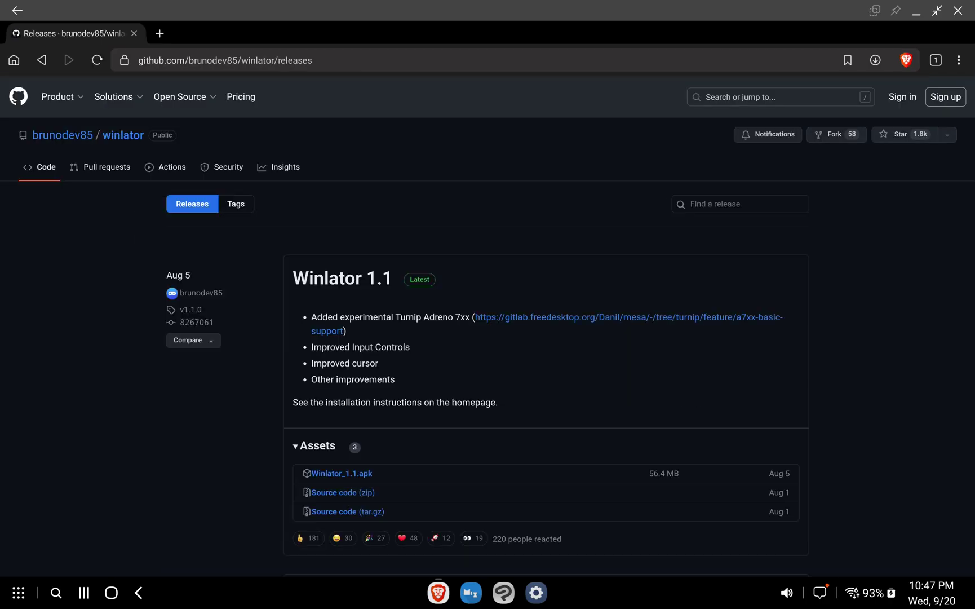
{"action": "left_click", "coordinate": [355, 473]}
{"action": "left_click", "coordinate": [660, 348]}
{"action": "scroll", "coordinate": [887, 498], "scroll_direction": "down", "scroll_amount": 5}
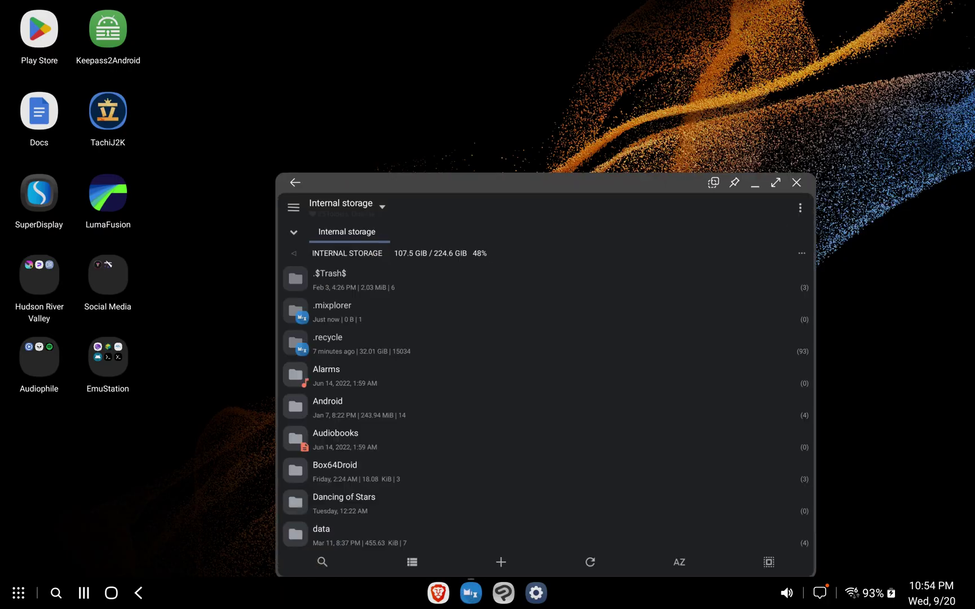
- Install Winlator from Winlator_1.1.apk in the Download folder
{"action": "scroll", "coordinate": [555, 272], "scroll_direction": "down", "scroll_amount": 5}
{"action": "left_click", "coordinate": [555, 339]}
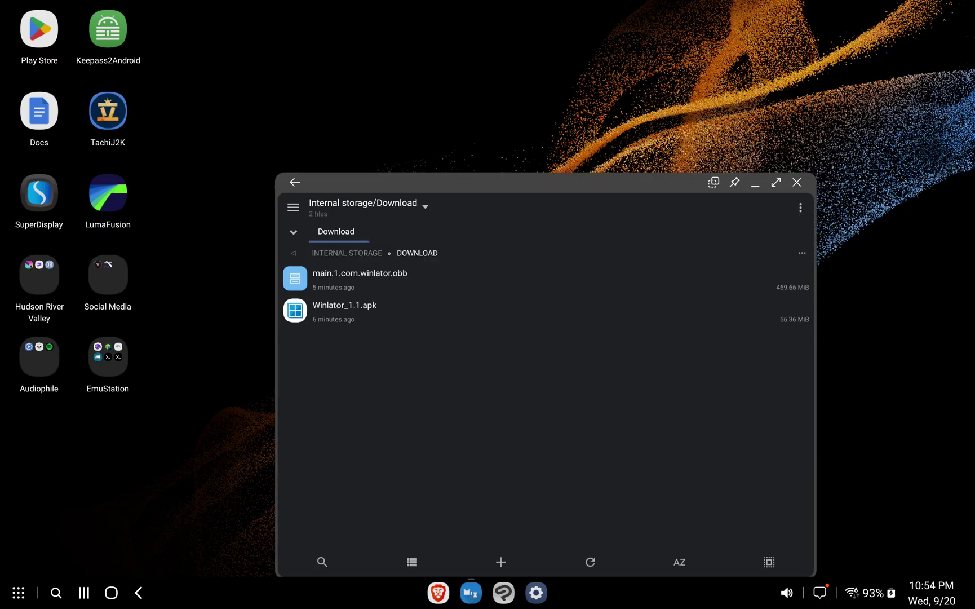
{"action": "left_click", "coordinate": [412, 313]}
{"action": "left_click", "coordinate": [555, 488]}
{"action": "left_click", "coordinate": [600, 399]}
- Add Winlator to the home screen, launch it and allow it access to device files
{"action": "left_click", "coordinate": [19, 592]}
{"action": "right_click", "coordinate": [674, 349]}
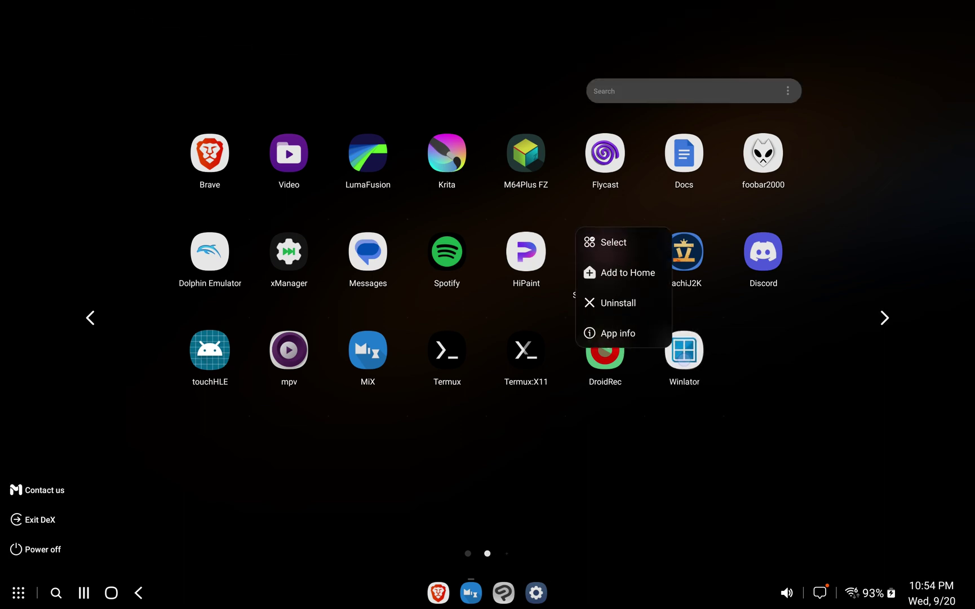
{"action": "left_click", "coordinate": [627, 272]}
{"action": "left_click", "coordinate": [798, 182]}
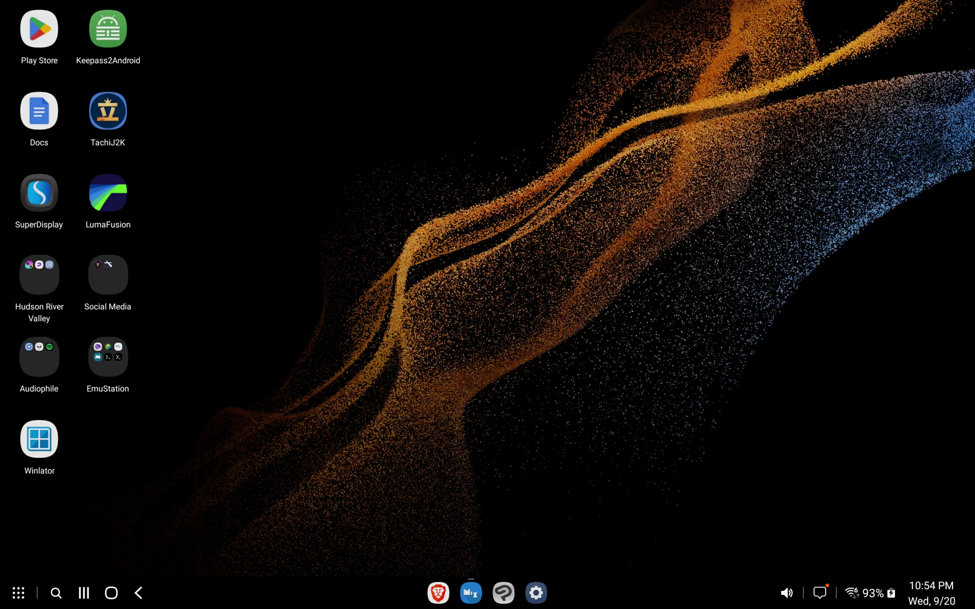
{"action": "double_click", "coordinate": [39, 439]}
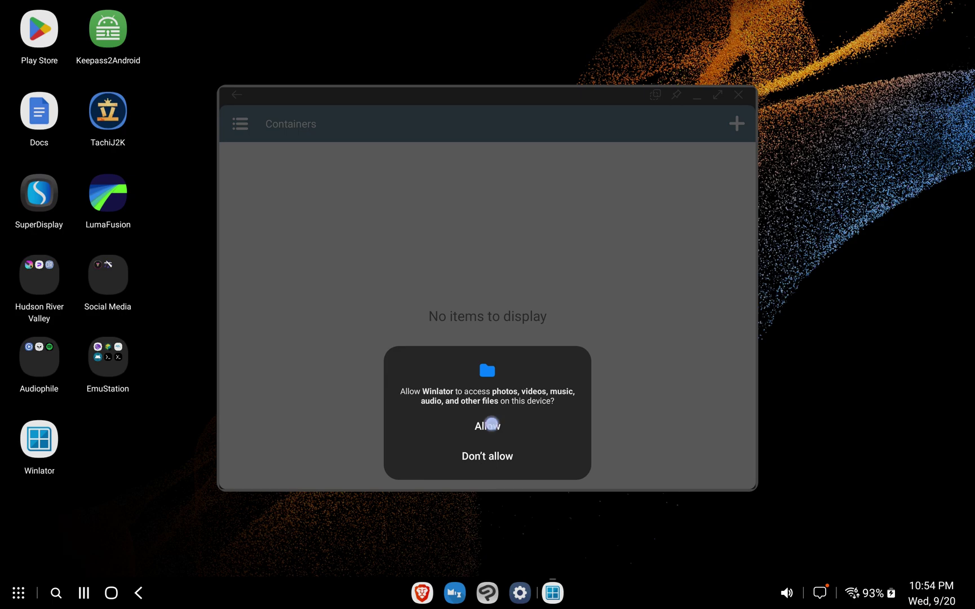
{"action": "left_click", "coordinate": [488, 425]}
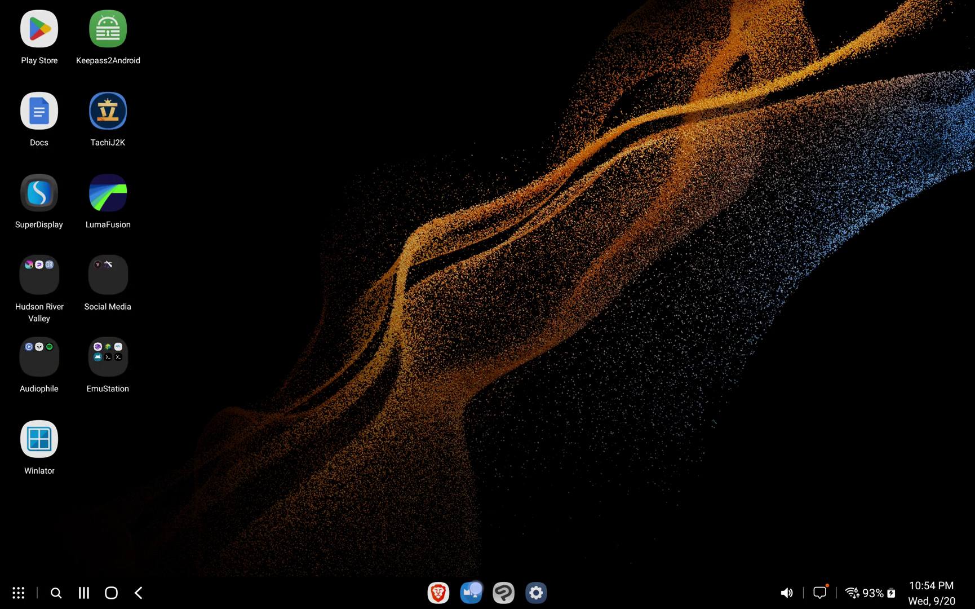
- Cut main.1.com.winlator.obb from the Download folder in the file manager
{"action": "left_click", "coordinate": [471, 591]}
{"action": "left_click_drag", "start_coordinate": [498, 500], "coordinate": [539, 306]}
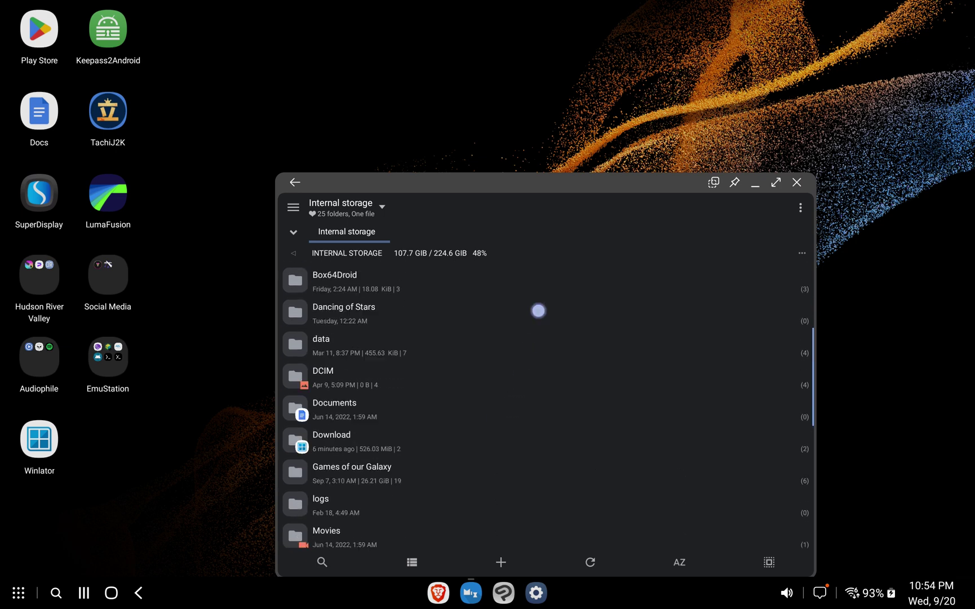
{"action": "left_click", "coordinate": [376, 414]}
{"action": "left_click", "coordinate": [475, 278]}
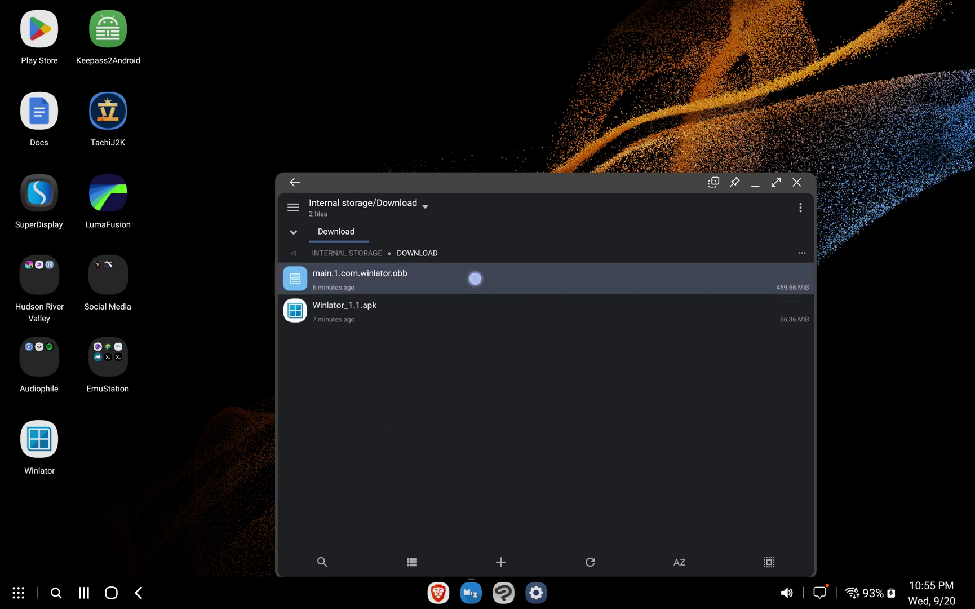
{"action": "left_click", "coordinate": [692, 207]}
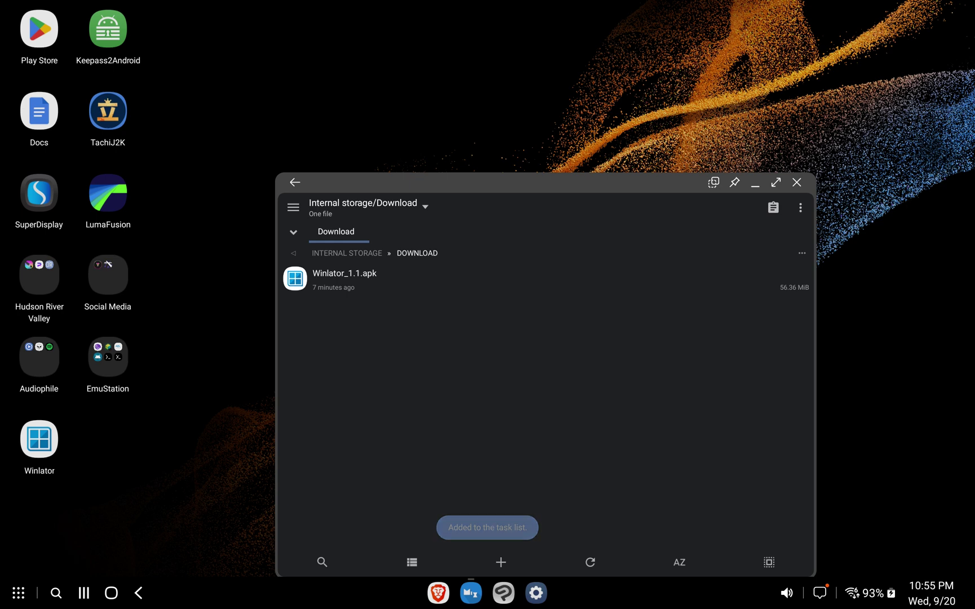
- Paste the obb file into Android/obb/com.winlator and relaunch Winlator
{"action": "left_click", "coordinate": [346, 253]}
{"action": "left_click_drag", "start_coordinate": [452, 336], "coordinate": [464, 513]}
{"action": "left_click", "coordinate": [402, 392]}
{"action": "left_click", "coordinate": [359, 376]}
{"action": "left_click", "coordinate": [415, 340]}
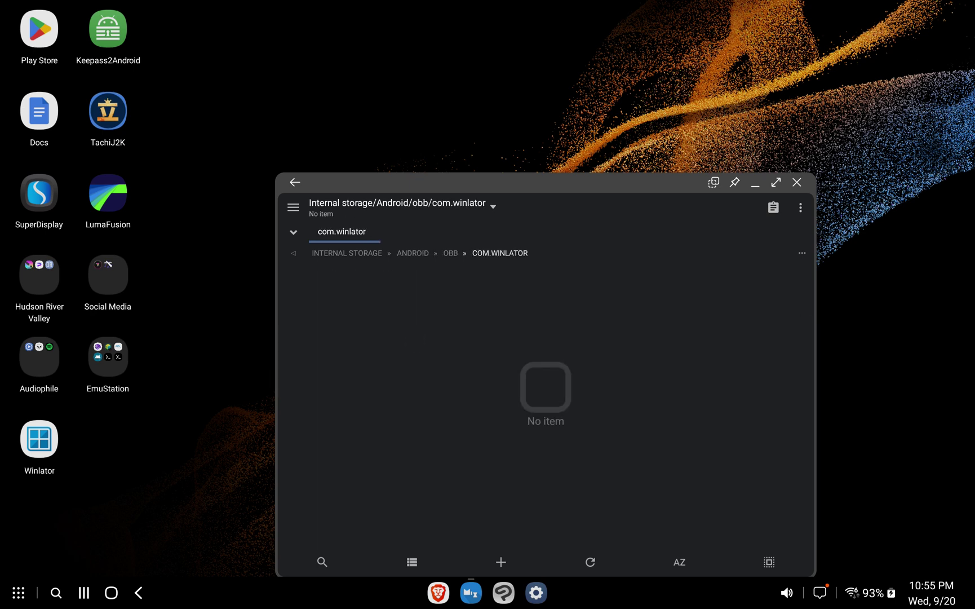
{"action": "left_click", "coordinate": [774, 207]}
{"action": "left_click", "coordinate": [665, 244]}
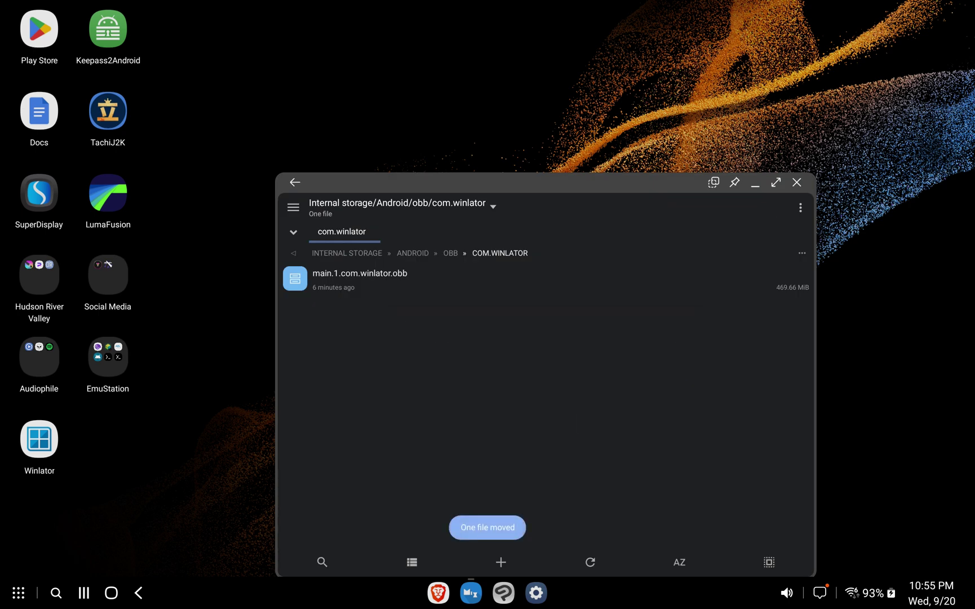
{"action": "left_click", "coordinate": [796, 182]}
{"action": "left_click", "coordinate": [39, 438]}
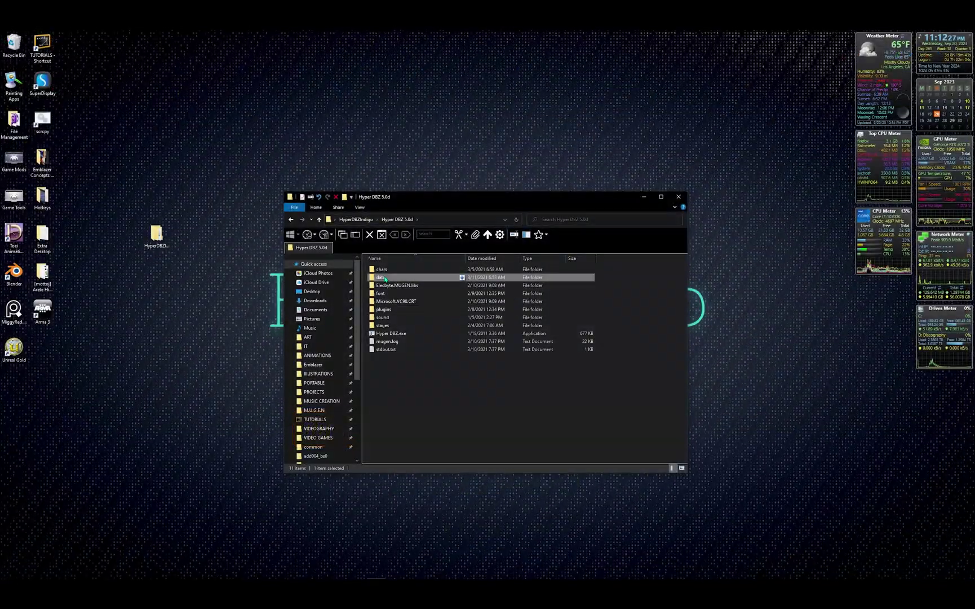
- Open data/mugen.cfg and highlight the GameWidth/GameHeight lines and the 640x480 recommendation
{"action": "double_click", "coordinate": [382, 276]}
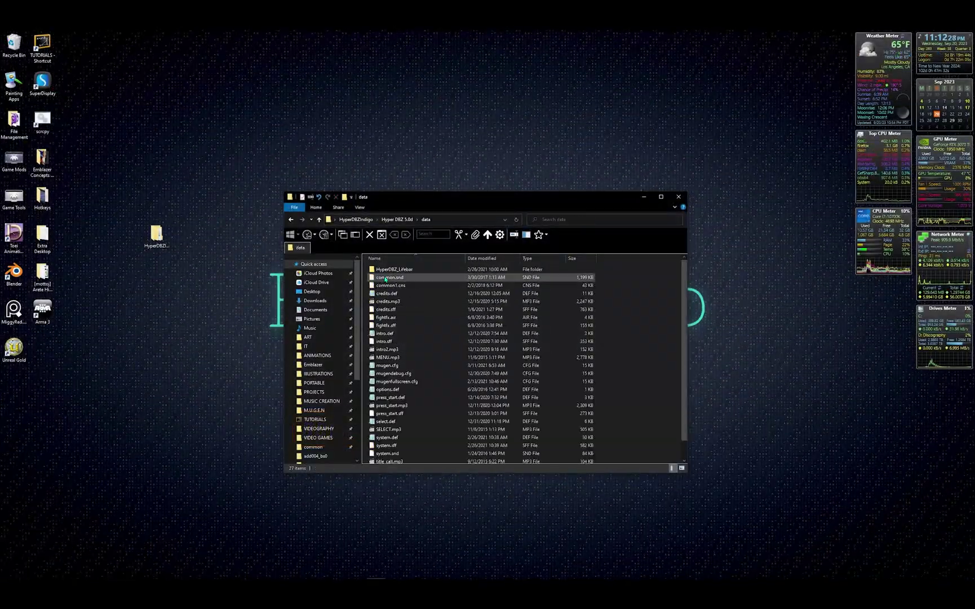
{"action": "double_click", "coordinate": [394, 366]}
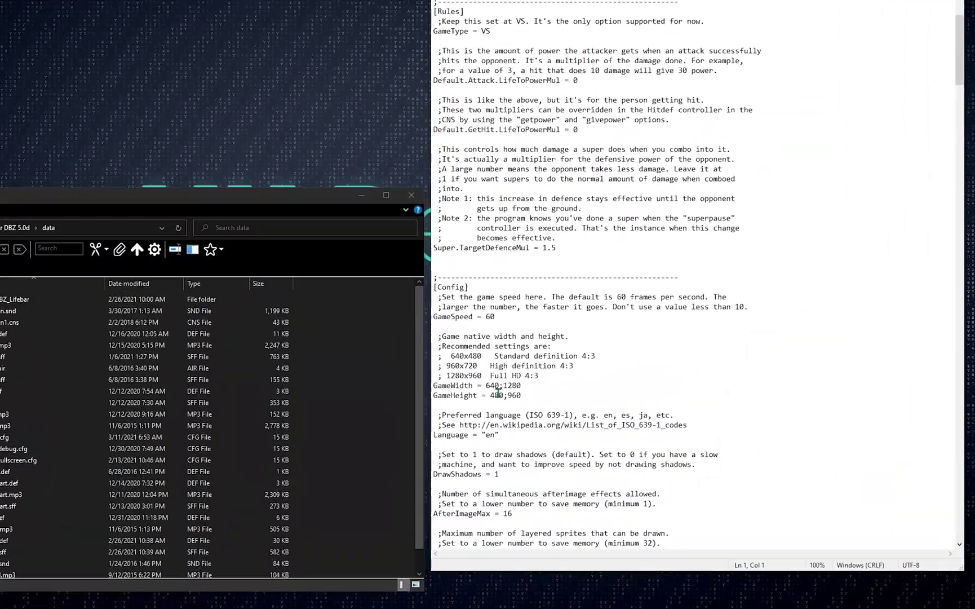
{"action": "left_click_drag", "start_coordinate": [521, 395], "coordinate": [428, 384]}
{"action": "left_click", "coordinate": [526, 386]}
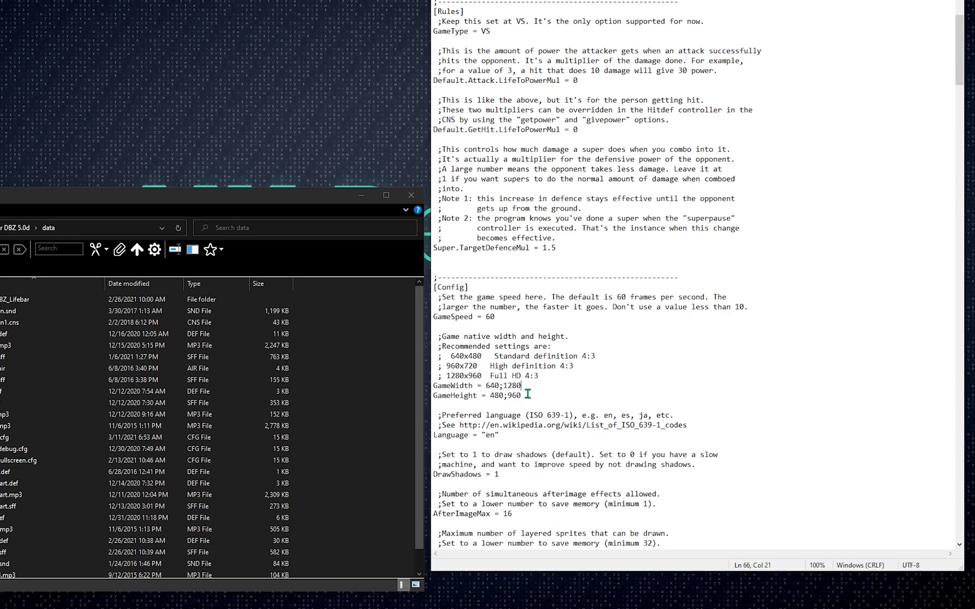
{"action": "left_click_drag", "start_coordinate": [529, 396], "coordinate": [434, 386]}
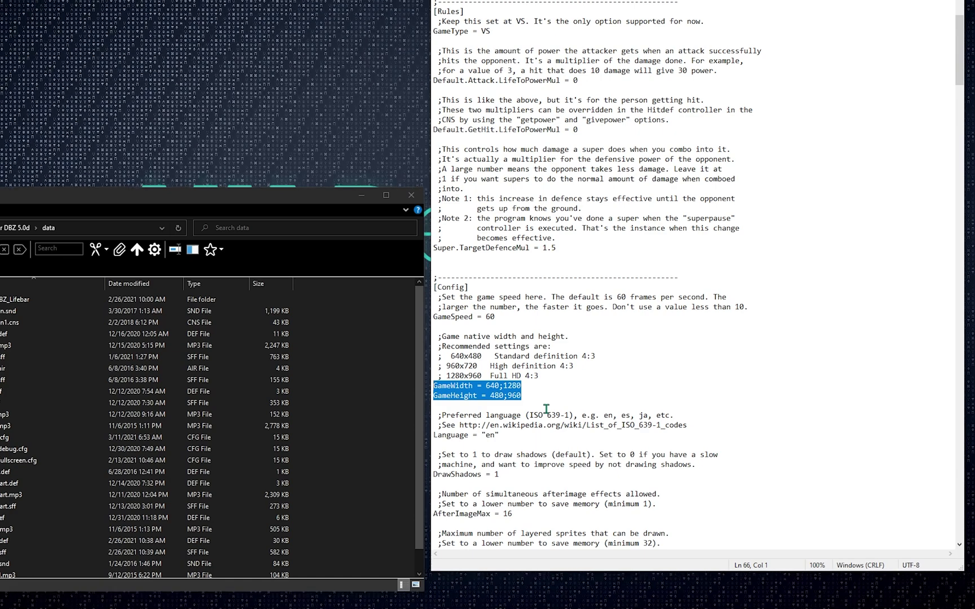
{"action": "left_click", "coordinate": [537, 356]}
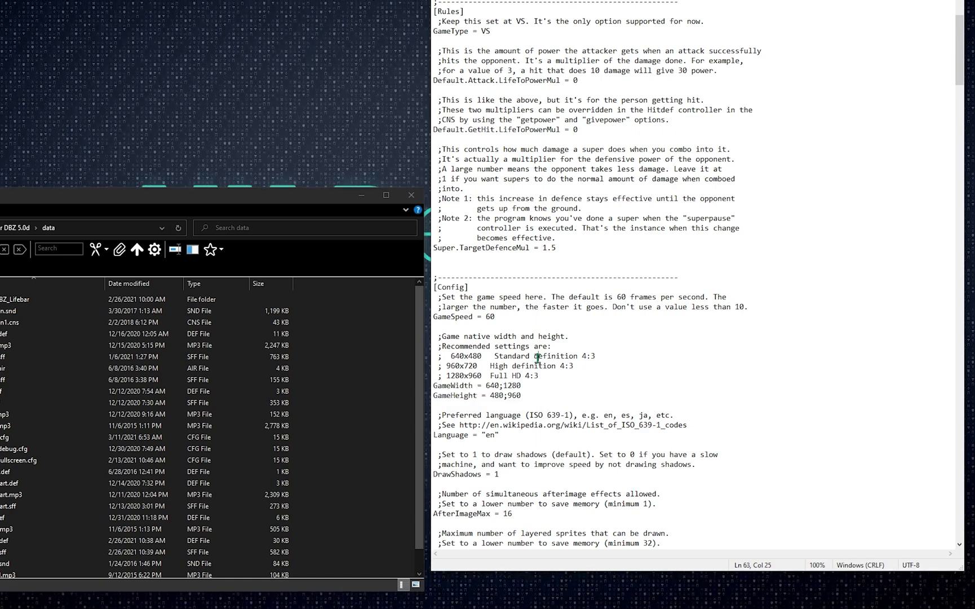
{"action": "left_click_drag", "start_coordinate": [450, 355], "coordinate": [465, 355]}
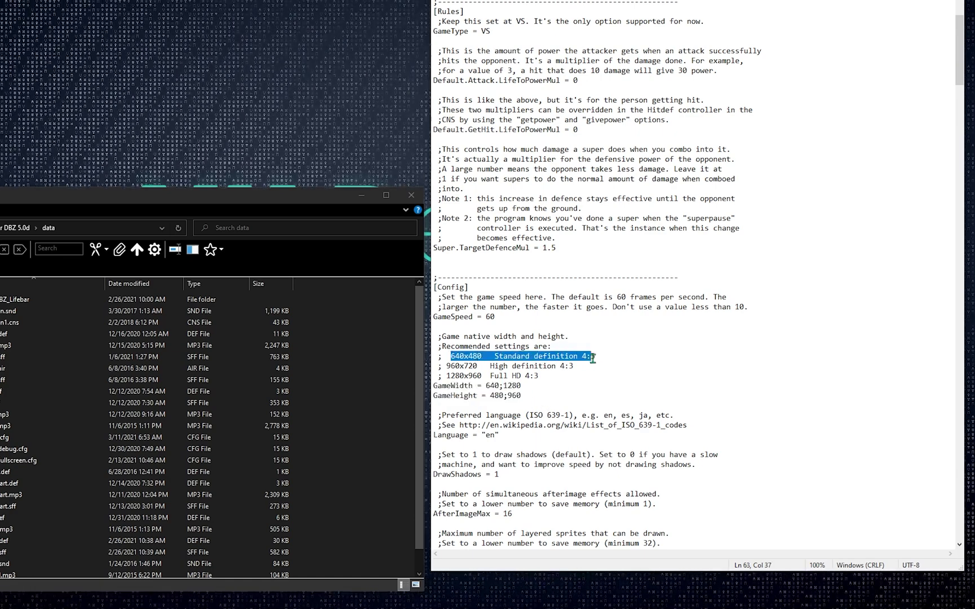
{"action": "key", "text": "shift+End"}
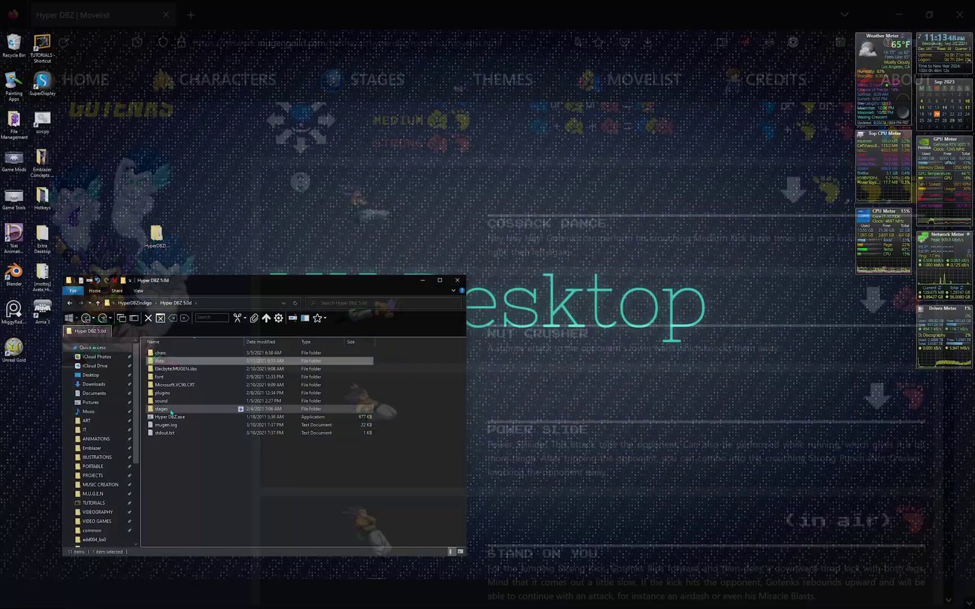
- Launch Hyper DBZ.exe and go down the main menu into Options
{"action": "double_click", "coordinate": [170, 416]}
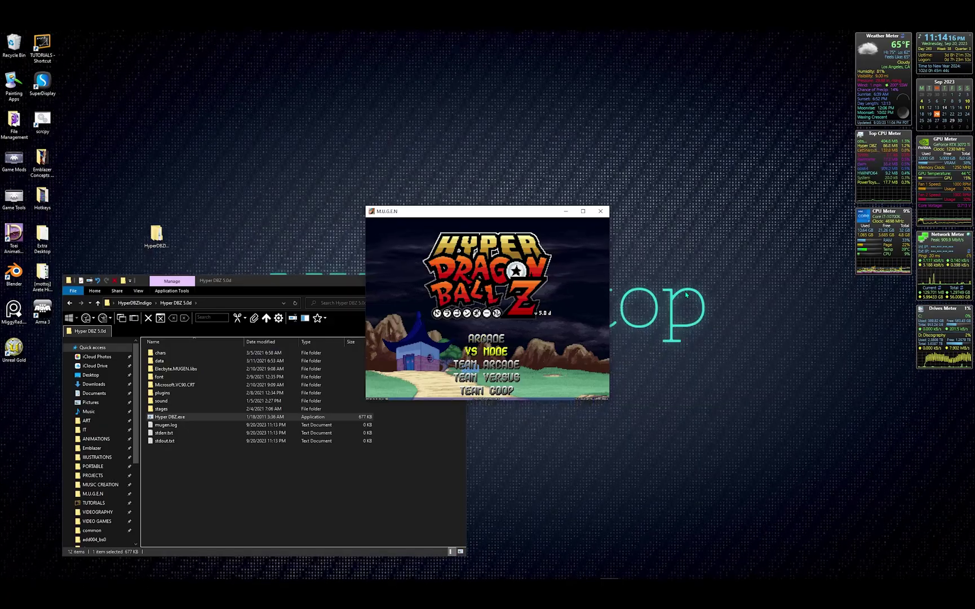
{"action": "key", "text": "Down"}
{"action": "key", "text": "Down"}
{"action": "key", "text": "Down"}
{"action": "key", "text": "Down"}
{"action": "key", "text": "Down"}
{"action": "key", "text": "Down"}
{"action": "key", "text": "Down"}
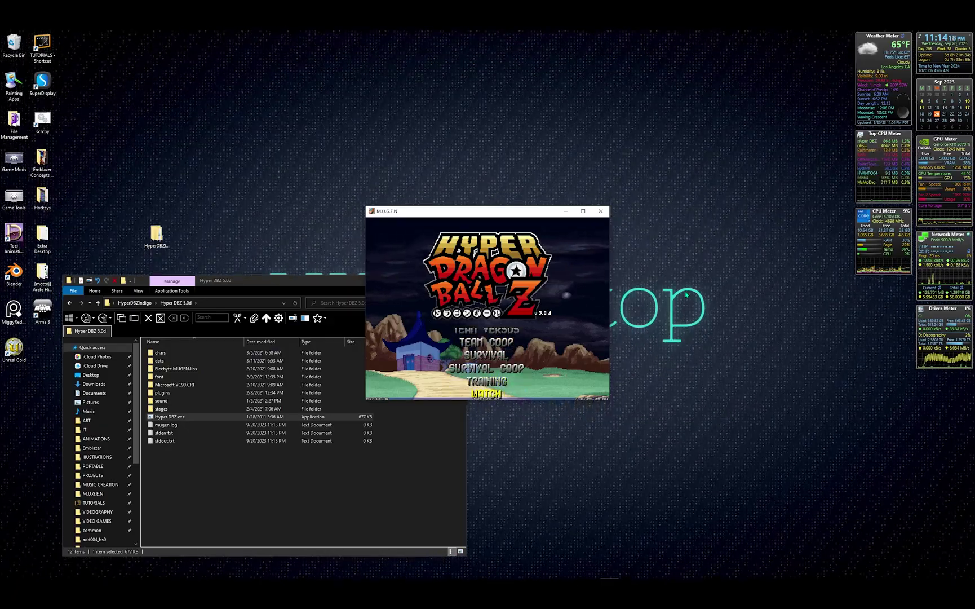
{"action": "key", "text": "Down"}
{"action": "key", "text": "Return"}
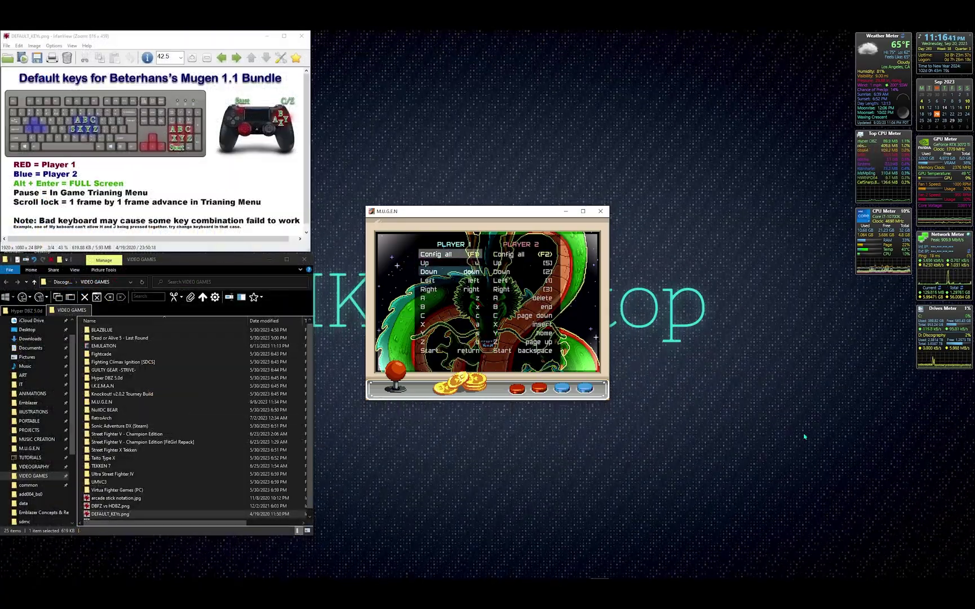
- Bind Player 1's Left to the a key and Right to the d key
{"action": "key", "text": "a"}
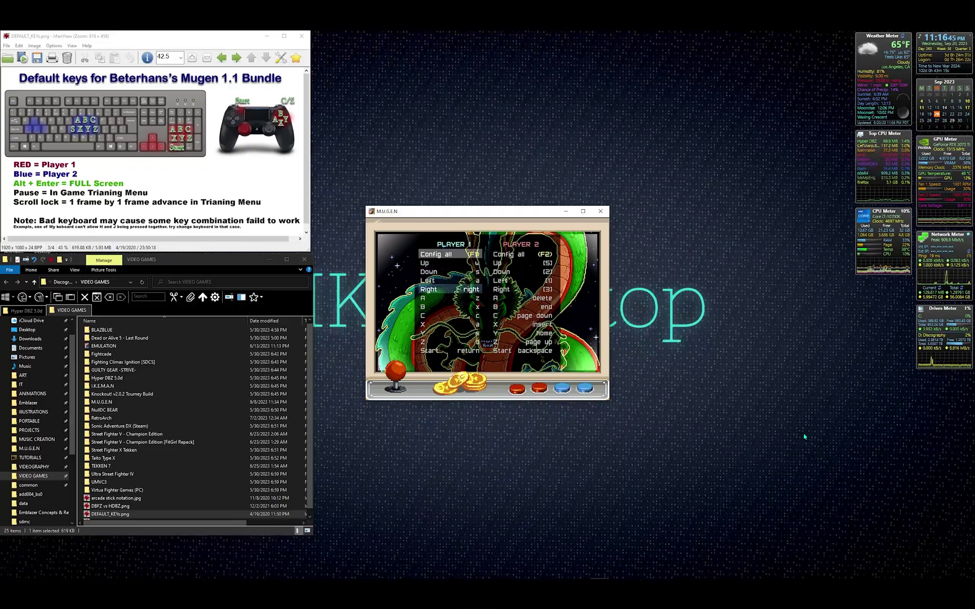
{"action": "key", "text": "d"}
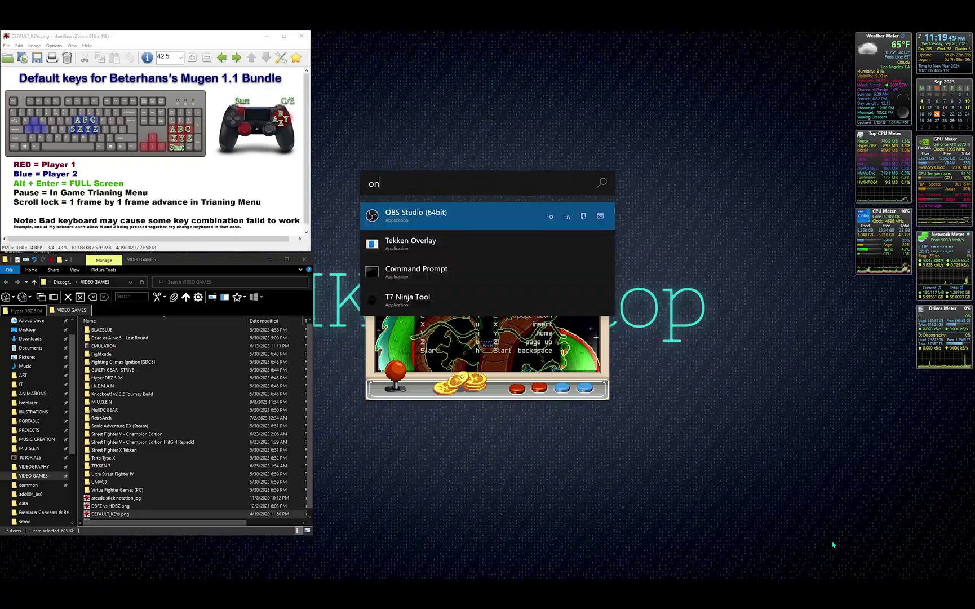
- Bind Player 2's C, Z and Start to Num 3, Num 6 and Enter, then save the options
{"action": "key", "text": "Return"}
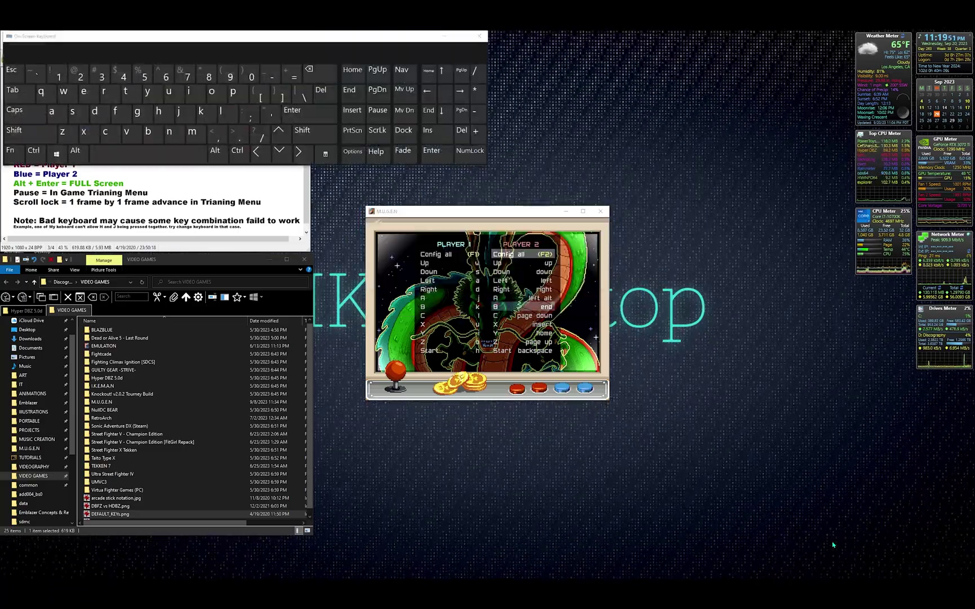
{"action": "left_click", "coordinate": [355, 150]}
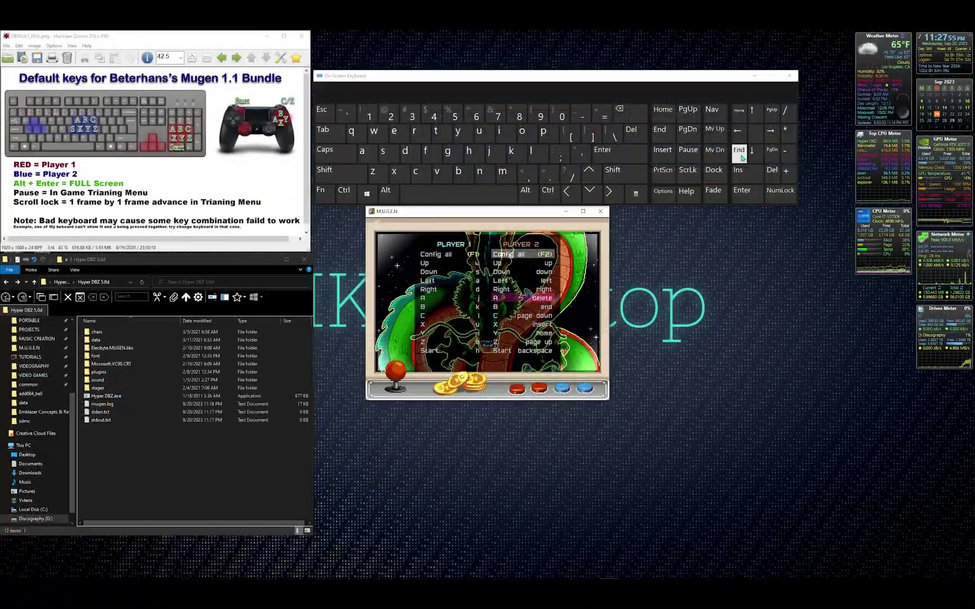
{"action": "left_click", "coordinate": [770, 154]}
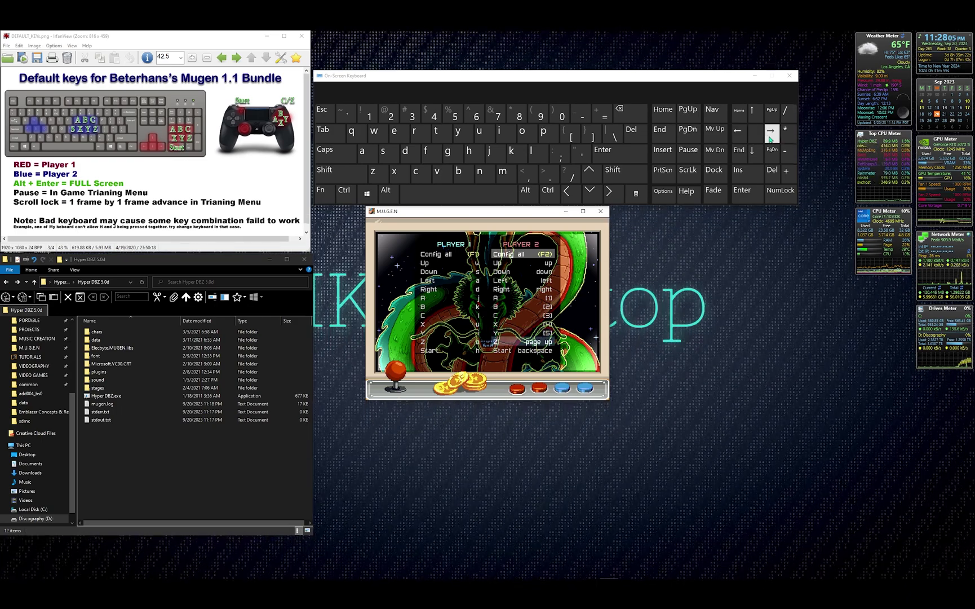
{"action": "left_click", "coordinate": [770, 135]}
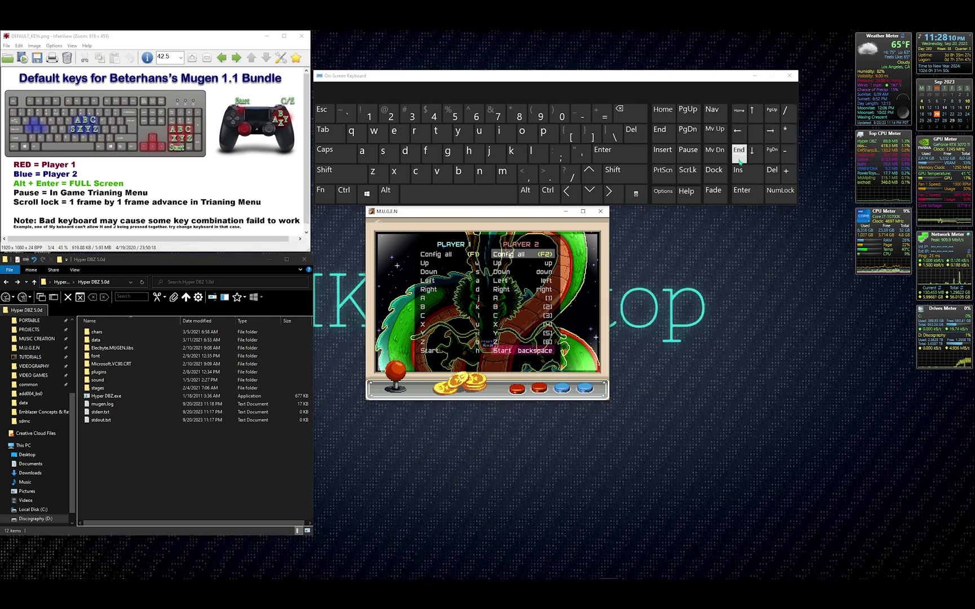
{"action": "left_click", "coordinate": [743, 192]}
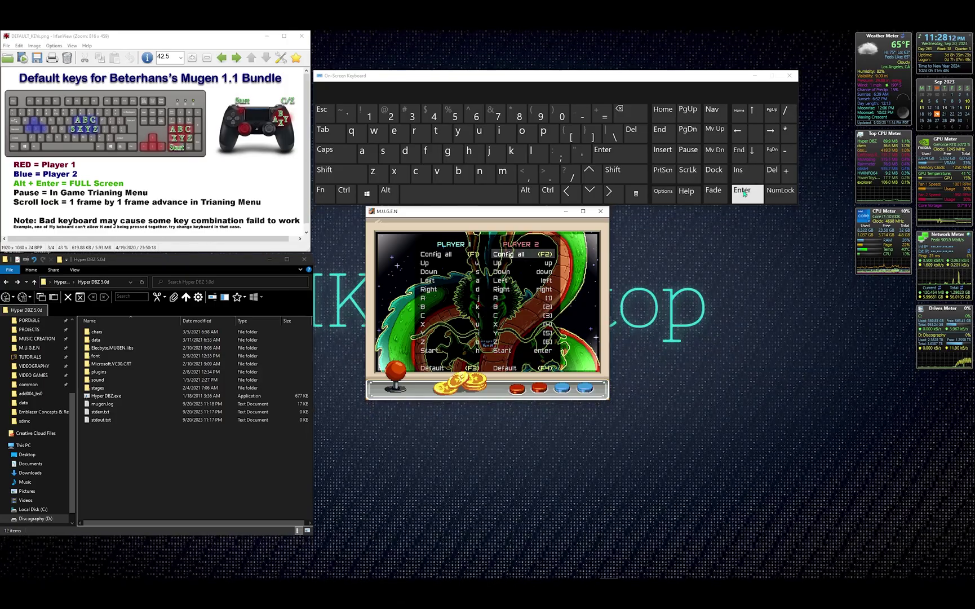
{"action": "key", "text": "Escape"}
{"action": "key", "text": "Escape"}
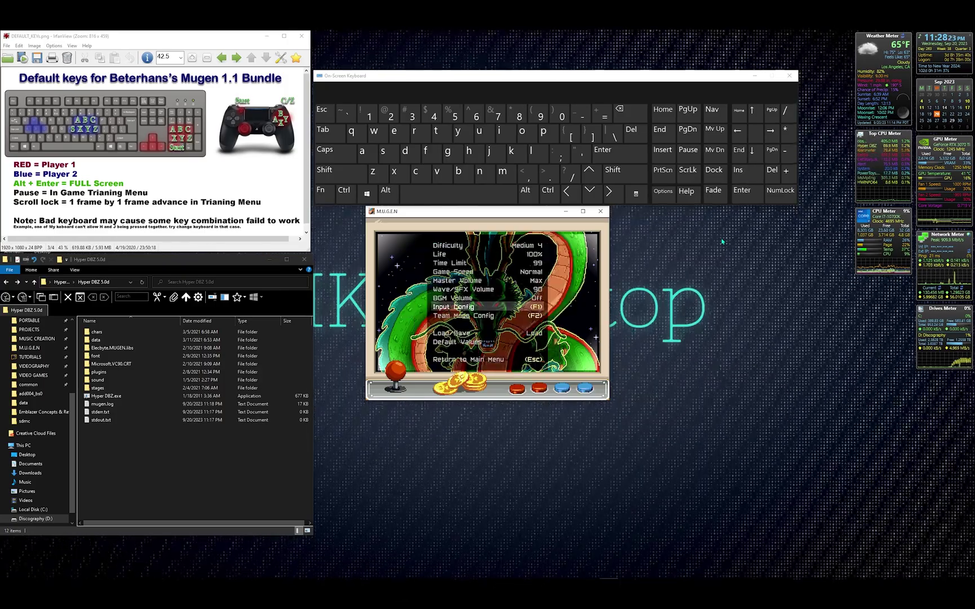
{"action": "key", "text": "Return"}
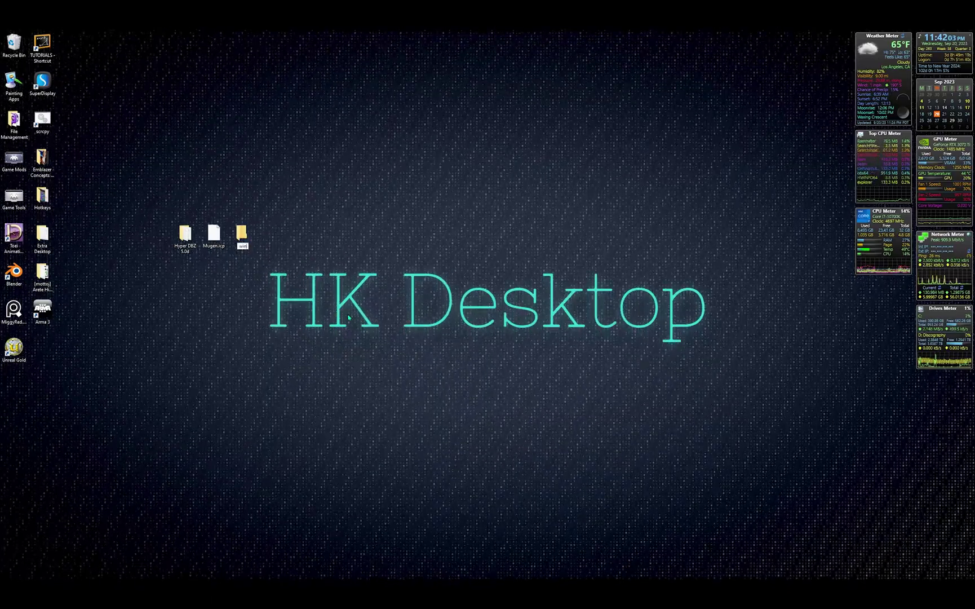
- Rename the new folder to winlator and create a New Folder inside it
{"action": "type", "text": "lator"}
{"action": "key", "text": "Return"}
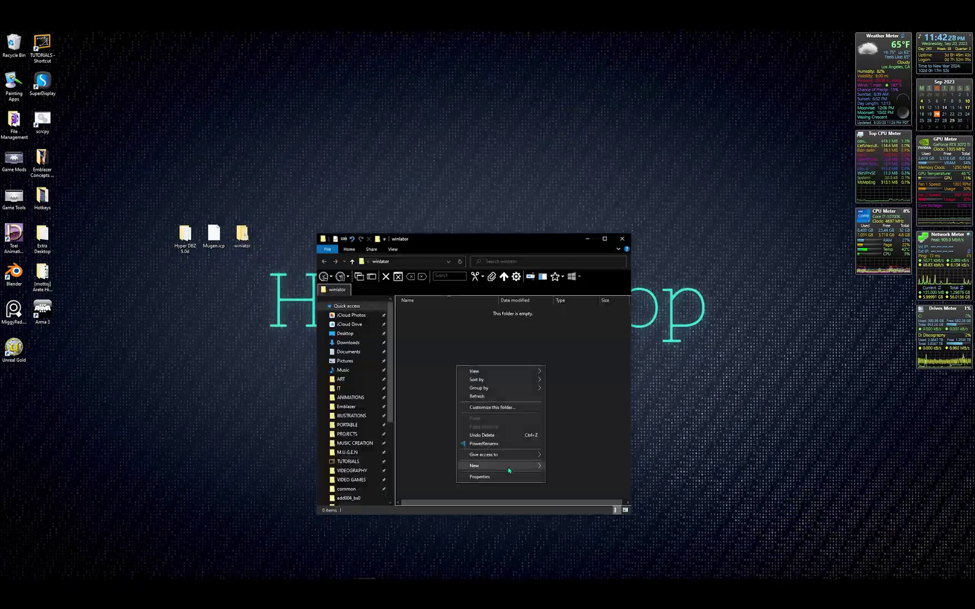
{"action": "mouse_move", "coordinate": [508, 465]}
{"action": "left_click", "coordinate": [558, 465]}
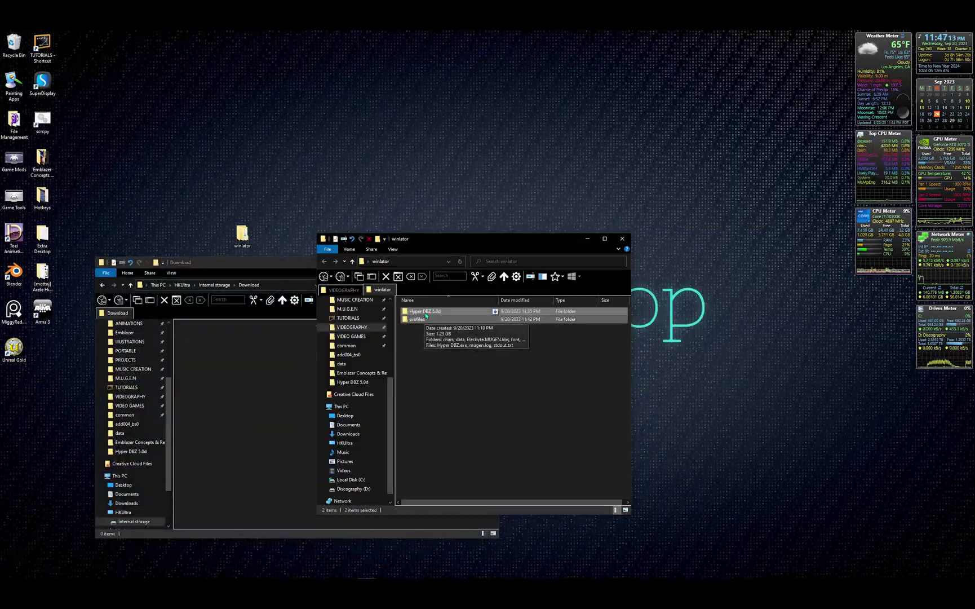
- Move both folders from winlator into HKUltra's Internal storage > Download folder
{"action": "right_click", "coordinate": [425, 313]}
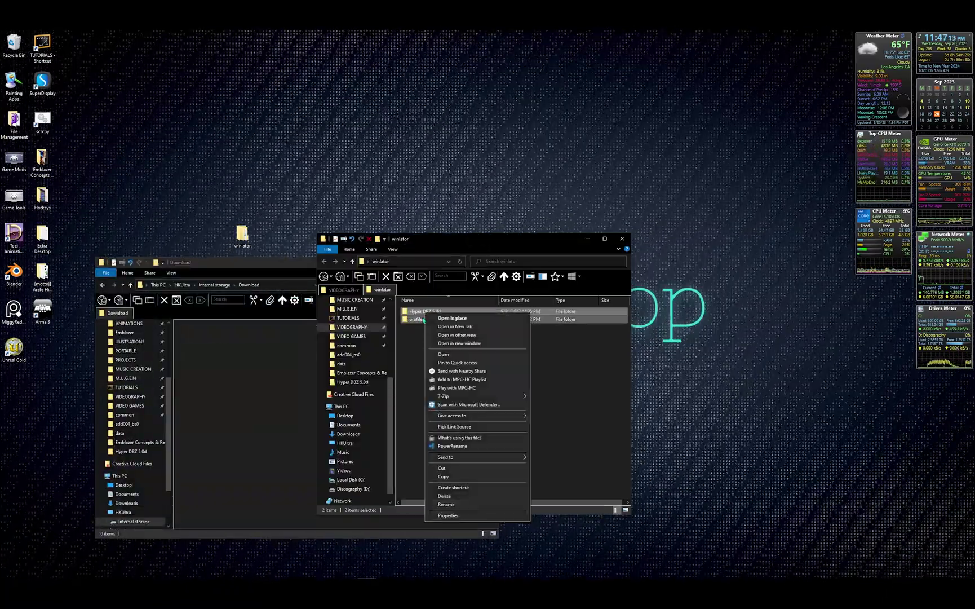
{"action": "left_click", "coordinate": [443, 468]}
{"action": "right_click", "coordinate": [239, 374]}
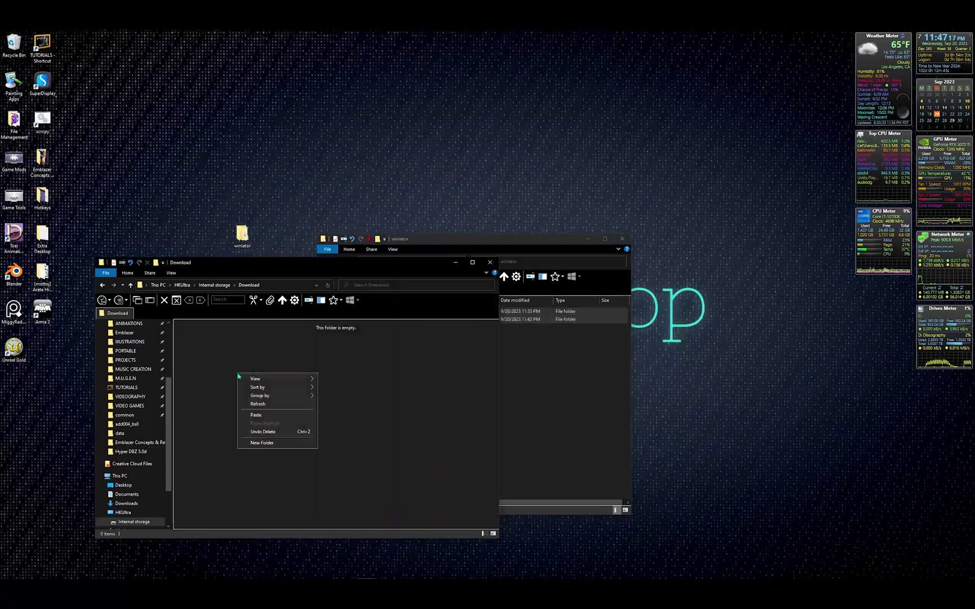
{"action": "left_click", "coordinate": [255, 414]}
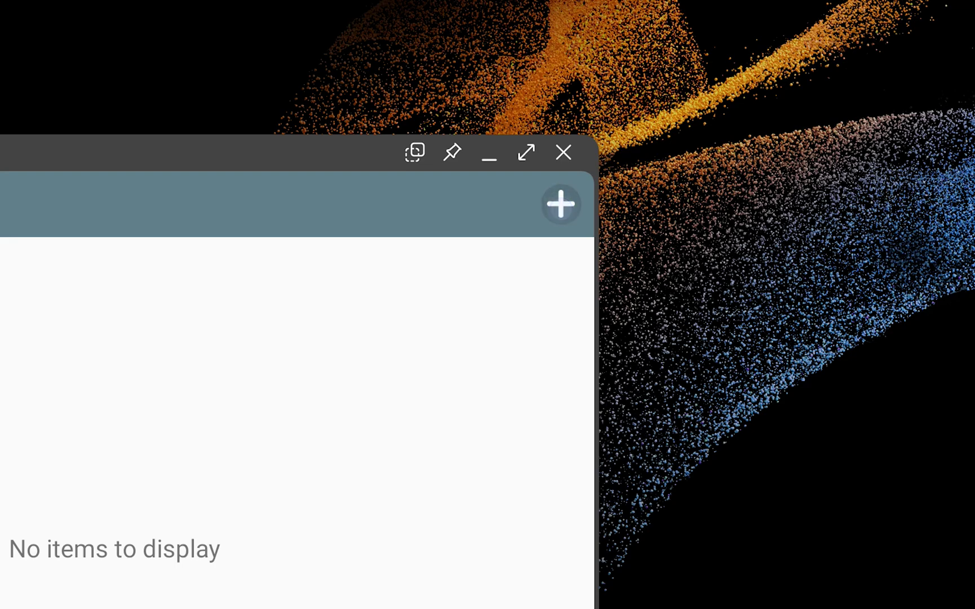
- Start a new container named Mugen, keeping 800x600 screen size and Turnip + Zink driver
{"action": "left_click", "coordinate": [561, 204]}
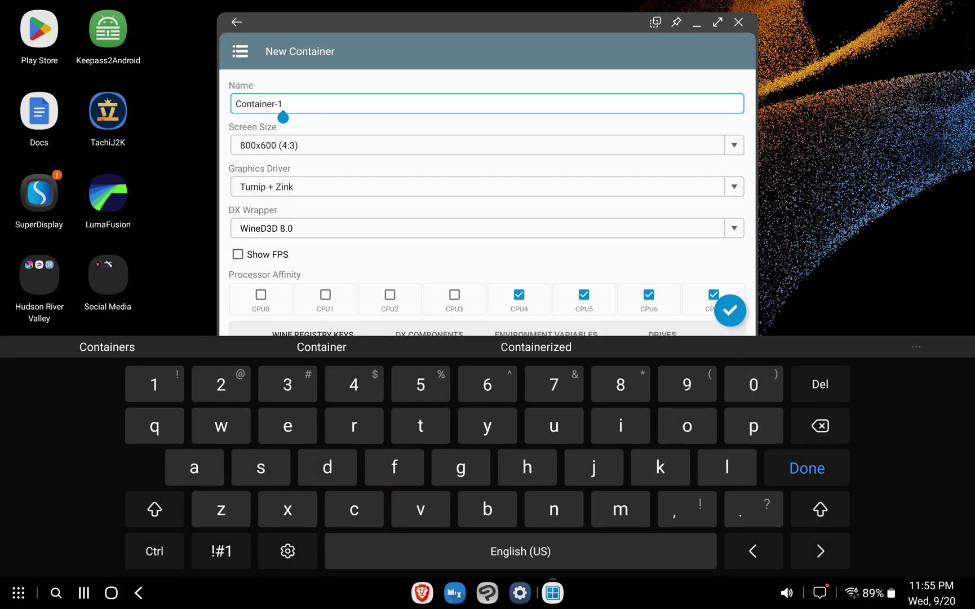
{"action": "key", "text": "BackSpace"}
{"action": "key", "text": "BackSpace"}
{"action": "key", "text": "BackSpace"}
{"action": "key", "text": "BackSpace"}
{"action": "key", "text": "BackSpace"}
{"action": "key", "text": "BackSpace"}
{"action": "key", "text": "BackSpace"}
{"action": "key", "text": "BackSpace"}
{"action": "key", "text": "BackSpace"}
{"action": "key", "text": "BackSpace"}
{"action": "key", "text": "BackSpace"}
{"action": "type", "text": "Mugen"}
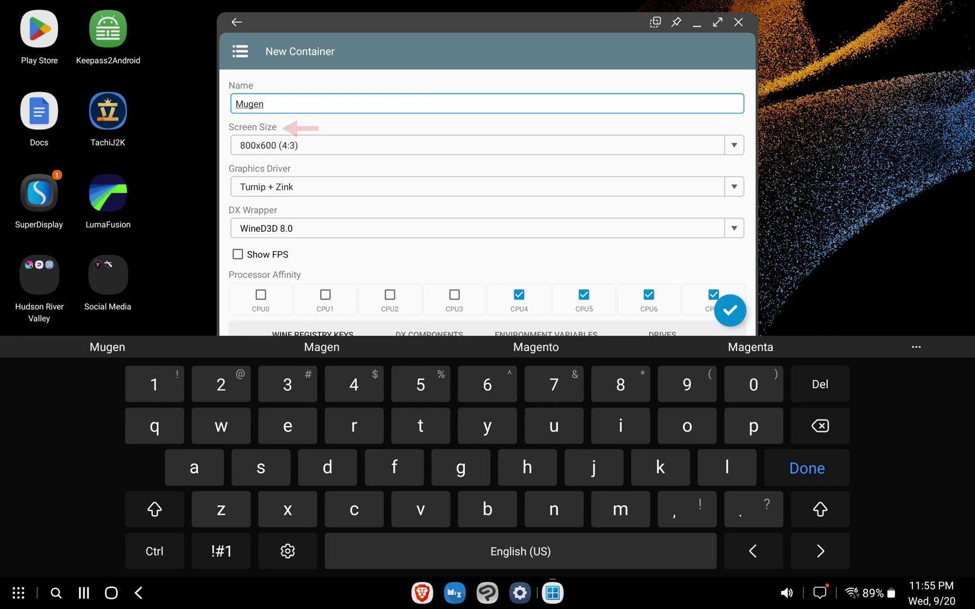
{"action": "left_click", "coordinate": [733, 145]}
{"action": "left_click", "coordinate": [754, 158]}
{"action": "left_click", "coordinate": [733, 187]}
{"action": "left_click", "coordinate": [746, 182]}
- Set DX Wrapper to DXVK 1.10.3, enable Show FPS and all CPU cores
{"action": "left_click", "coordinate": [344, 227]}
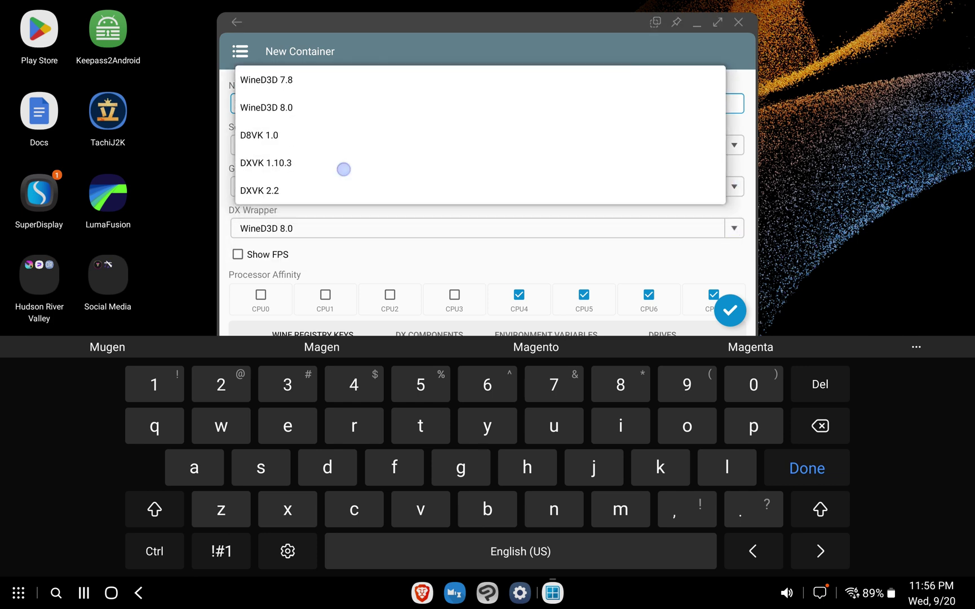
{"action": "left_click", "coordinate": [297, 166]}
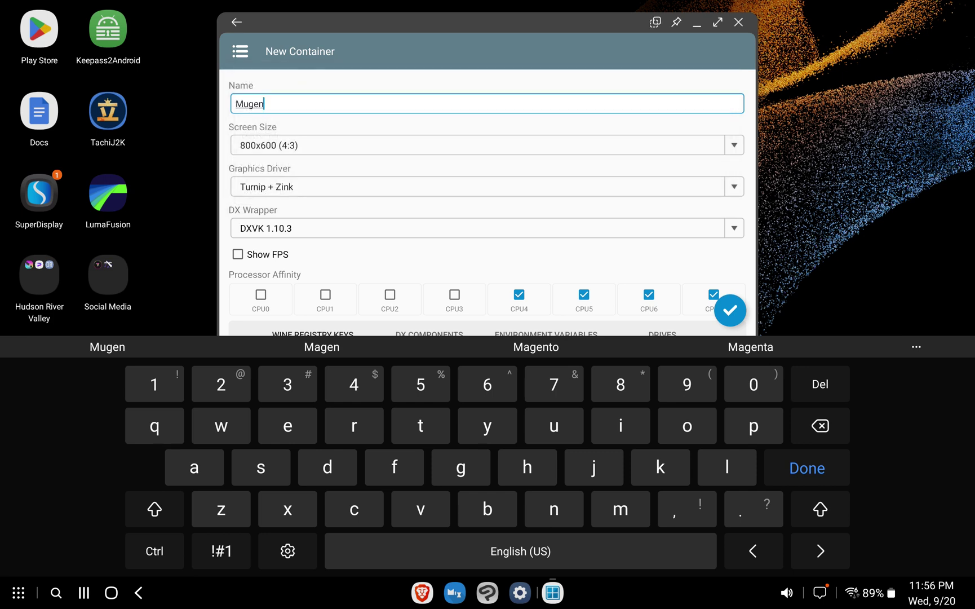
{"action": "left_click", "coordinate": [237, 254]}
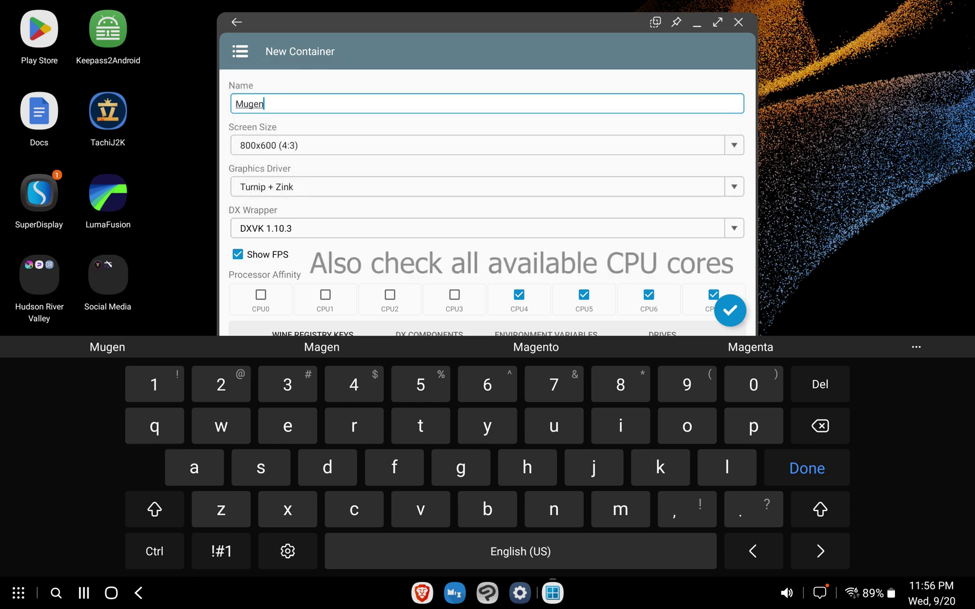
{"action": "left_click", "coordinate": [325, 295]}
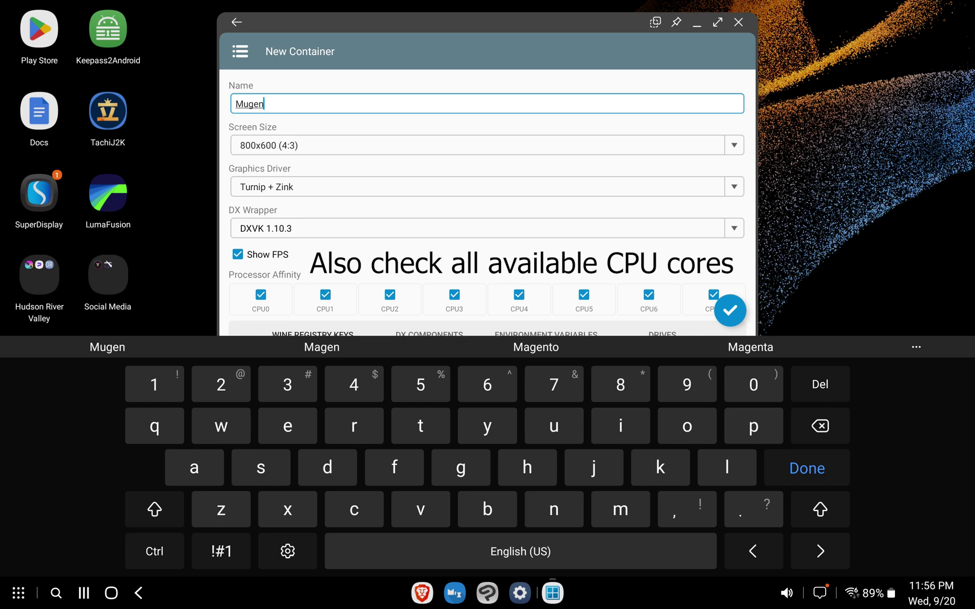
{"action": "key", "text": "Return"}
{"action": "left_click_drag", "start_coordinate": [550, 428], "coordinate": [551, 252]}
- Set GPU to GTX 1070, video memory 4096 and DirectSound Native, then create the container
{"action": "left_click", "coordinate": [479, 330]}
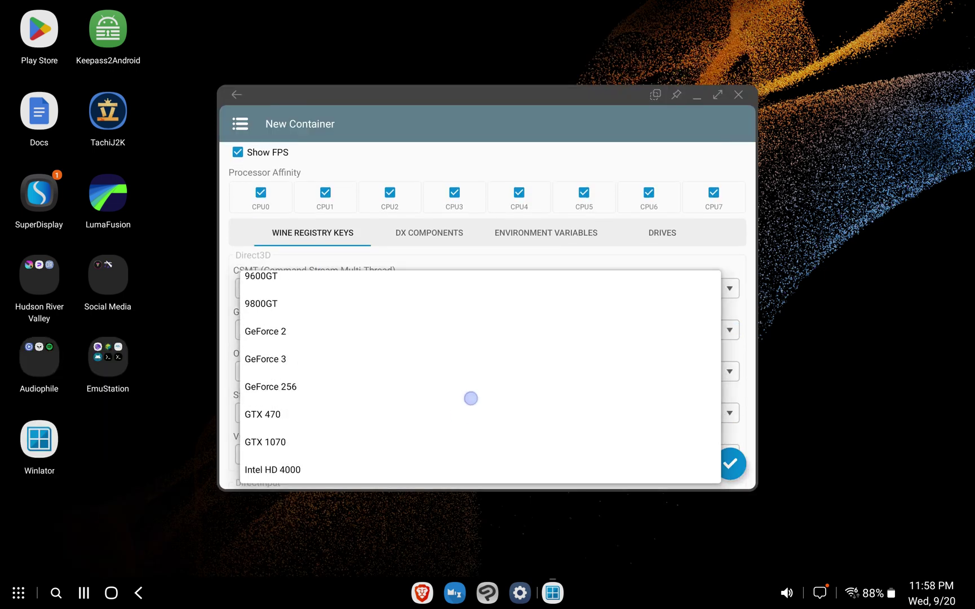
{"action": "left_click", "coordinate": [292, 445]}
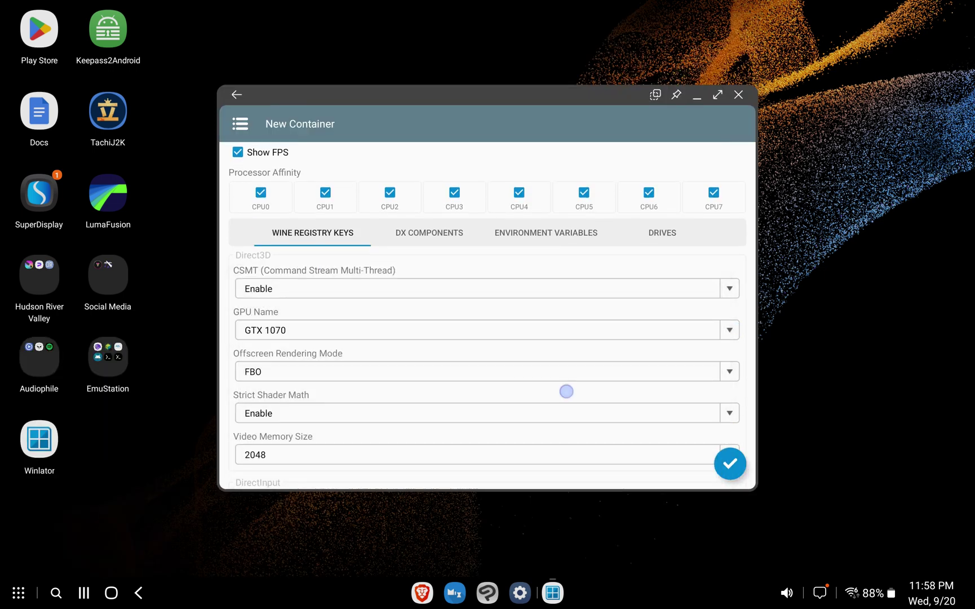
{"action": "left_click_drag", "start_coordinate": [567, 391], "coordinate": [589, 315]}
{"action": "left_click", "coordinate": [285, 401]}
{"action": "left_click", "coordinate": [286, 363]}
{"action": "left_click", "coordinate": [436, 182]}
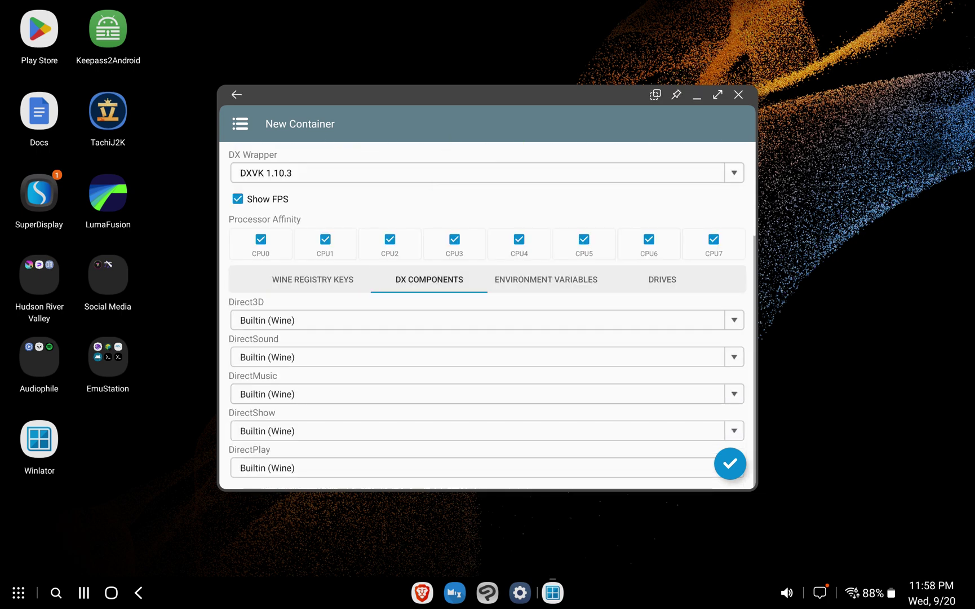
{"action": "left_click", "coordinate": [732, 356]}
{"action": "left_click", "coordinate": [276, 385]}
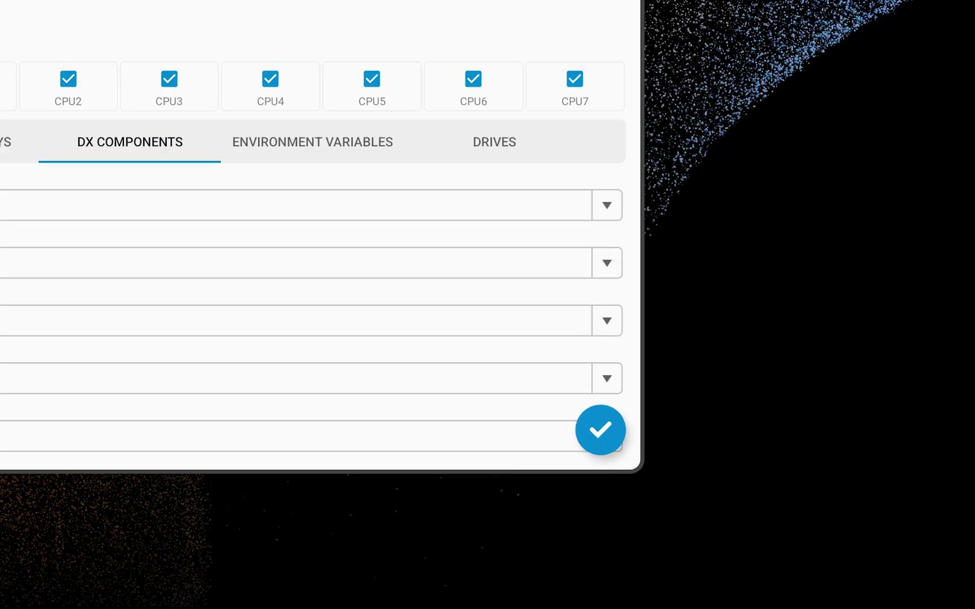
{"action": "left_click", "coordinate": [730, 463]}
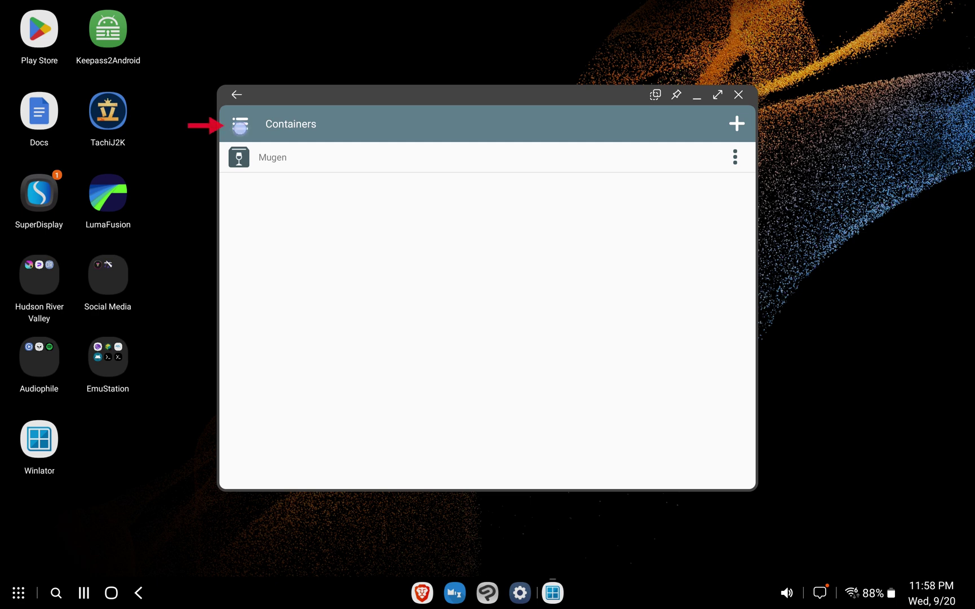
- Import the Downloads/profiles/Mugen.icp controller profile in Input Controls
{"action": "left_click", "coordinate": [240, 125]}
{"action": "left_click", "coordinate": [297, 249]}
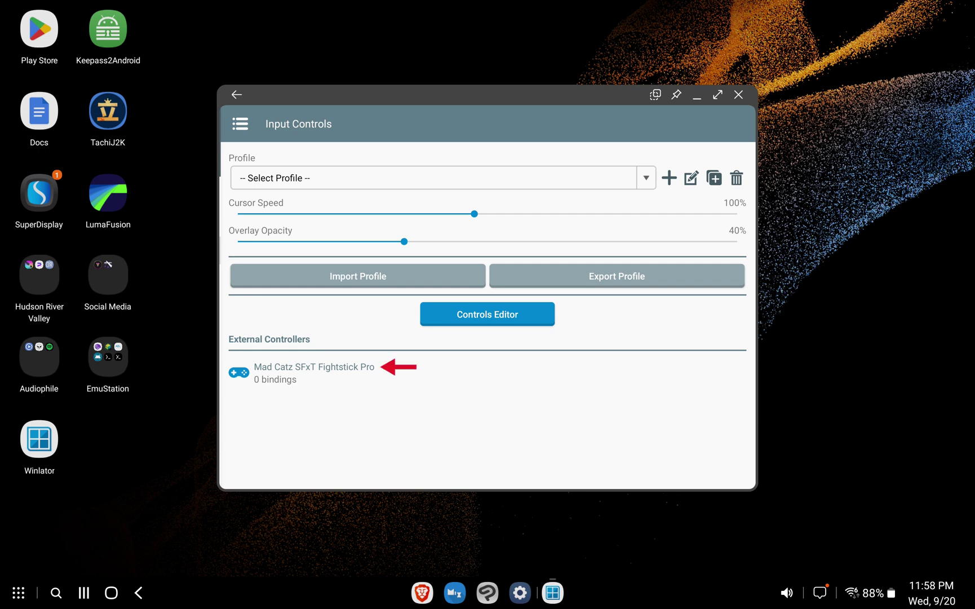
{"action": "left_click", "coordinate": [382, 277]}
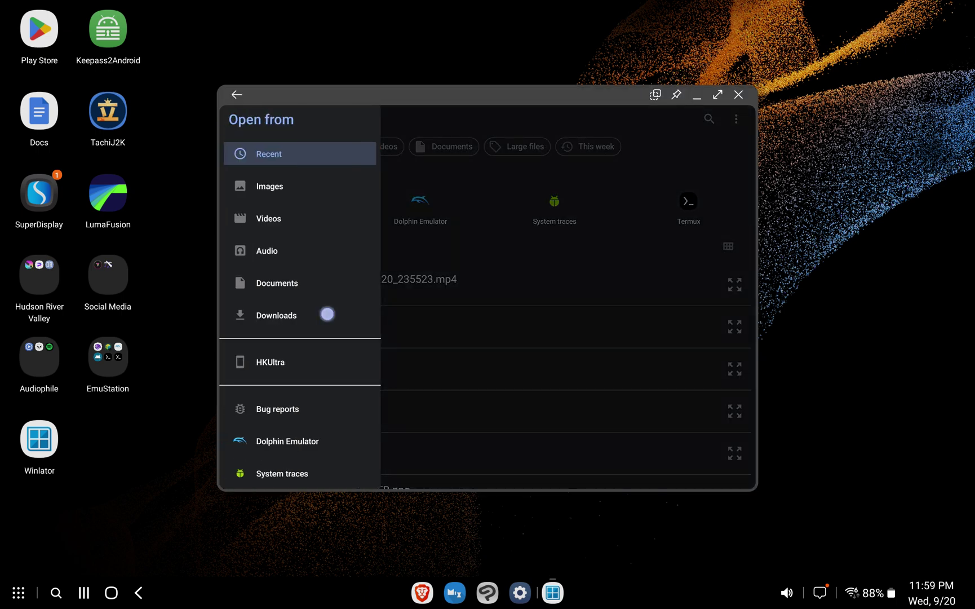
{"action": "left_click", "coordinate": [327, 314]}
{"action": "left_click", "coordinate": [296, 241]}
{"action": "left_click", "coordinate": [283, 321]}
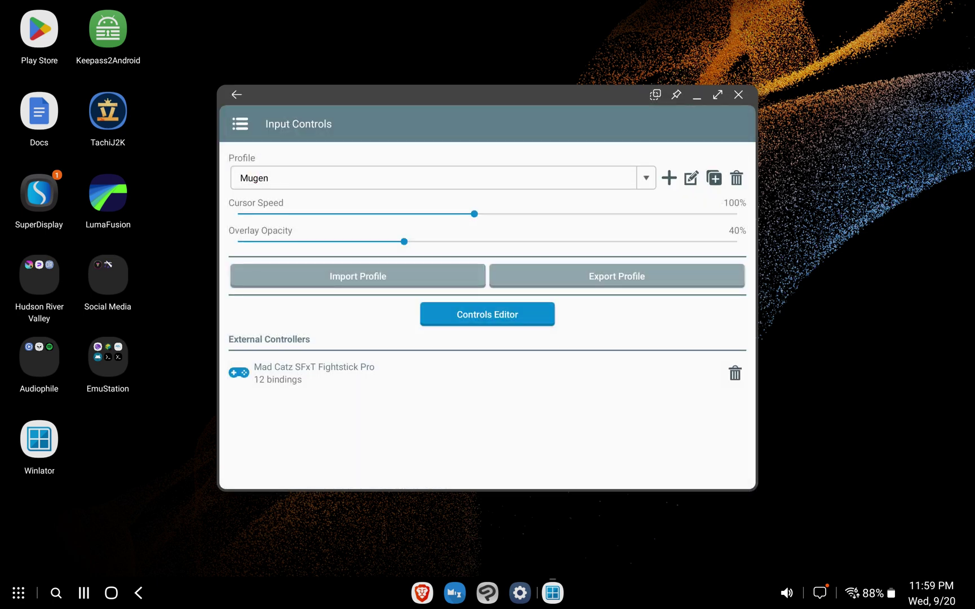
- Select Mugen as the active profile and return to the Containers list
{"action": "left_click", "coordinate": [259, 177]}
{"action": "left_click", "coordinate": [294, 263]}
{"action": "left_click", "coordinate": [240, 123]}
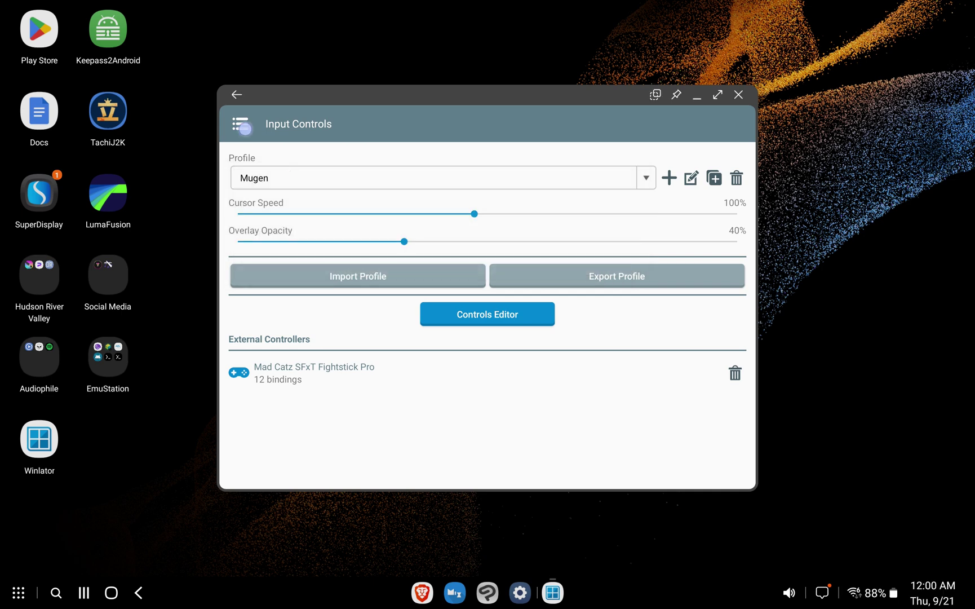
- Return to the containers list and run the Mugen container
{"action": "left_click", "coordinate": [291, 225]}
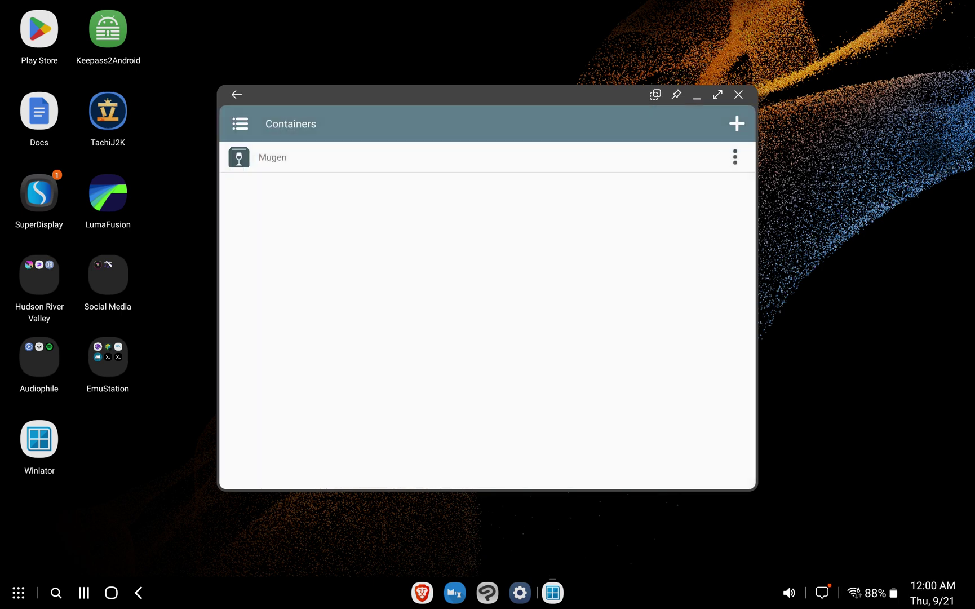
{"action": "left_click", "coordinate": [738, 157]}
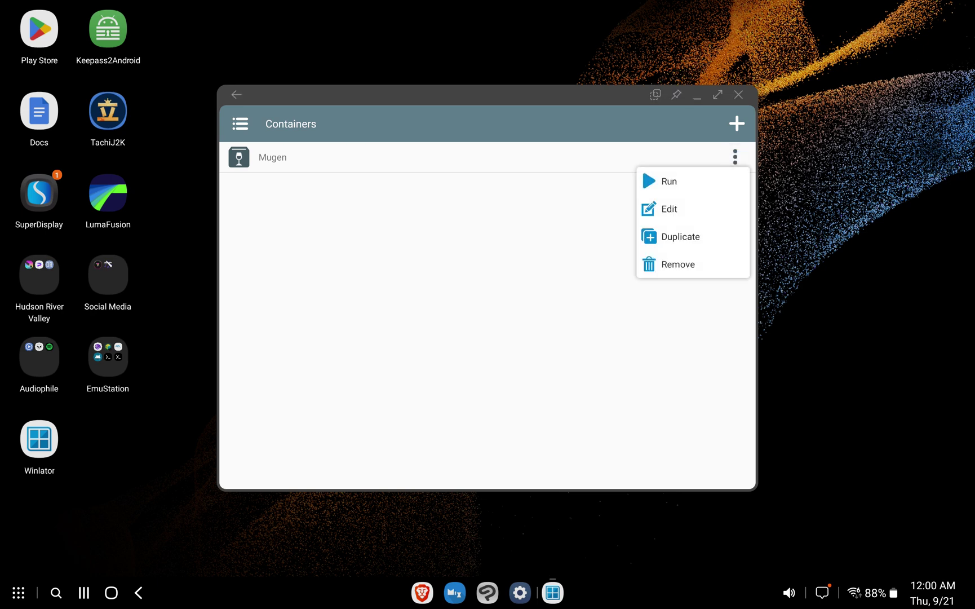
{"action": "left_click", "coordinate": [670, 181]}
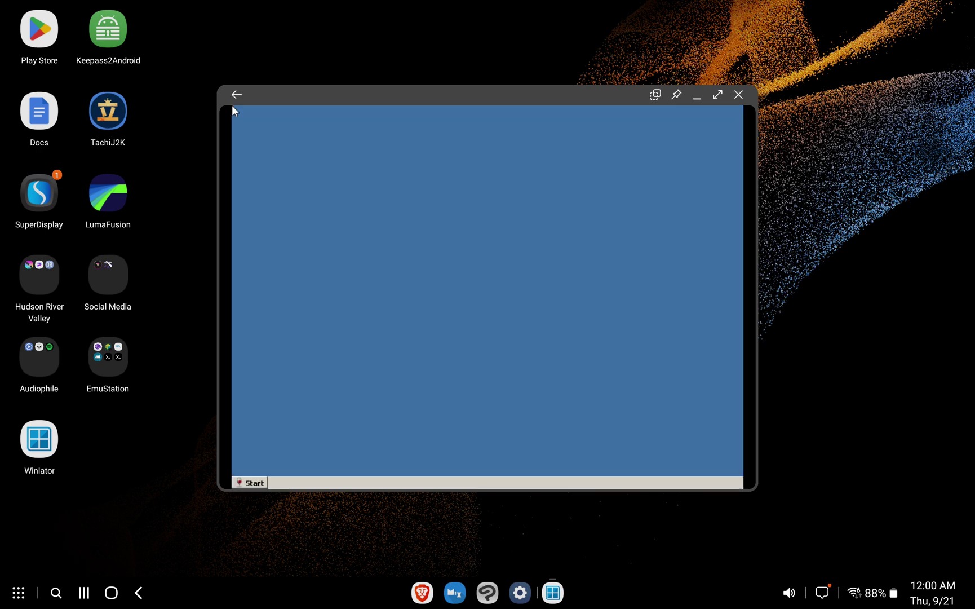
- Apply the Mugen input controls profile to the running session
{"action": "left_click", "coordinate": [236, 94]}
{"action": "left_click", "coordinate": [288, 221]}
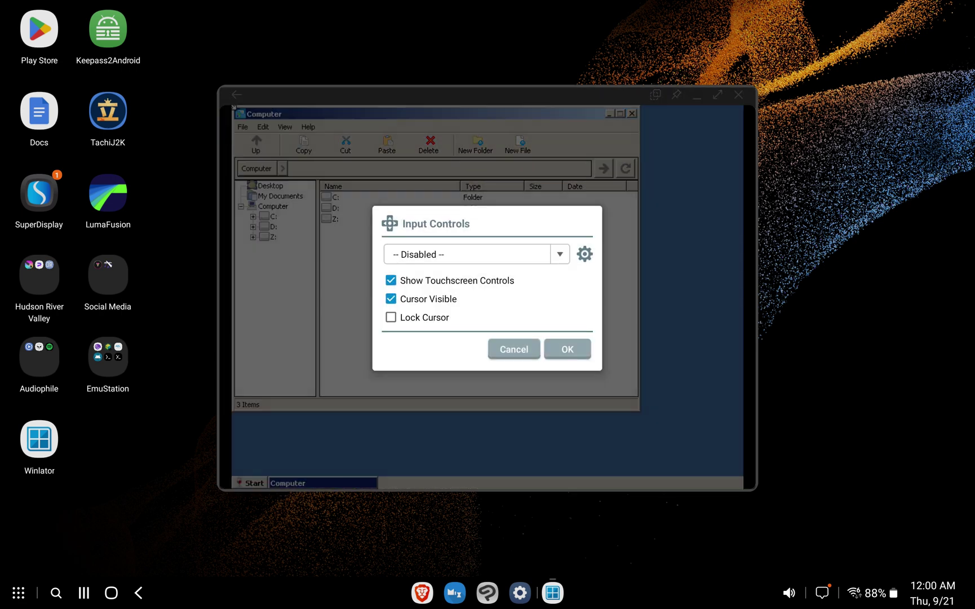
{"action": "left_click", "coordinate": [468, 254]}
{"action": "left_click", "coordinate": [419, 309]}
{"action": "left_click", "coordinate": [570, 348]}
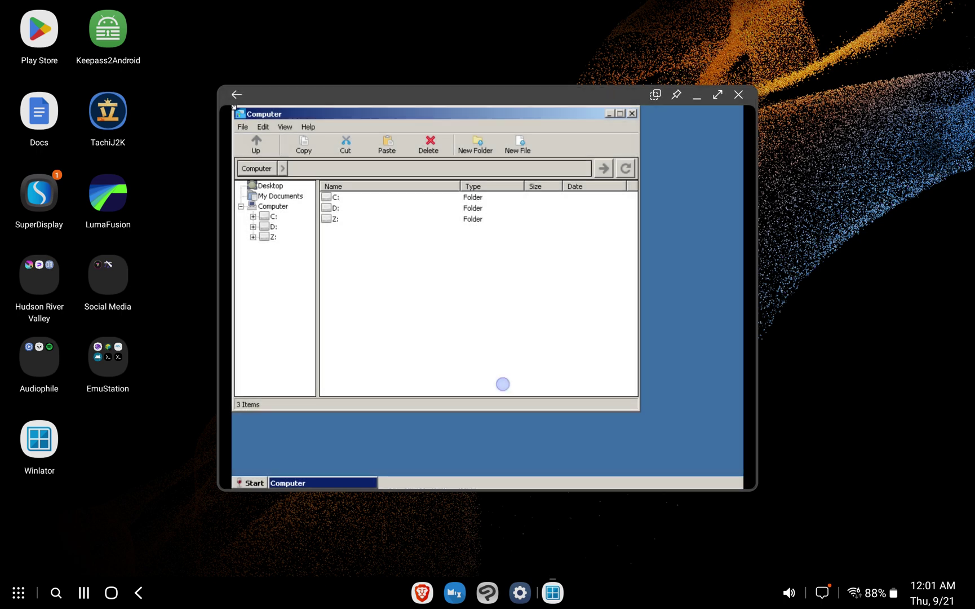
- Launch Hyper DBZ.exe from D:\Hyper DBZ 5.0d
{"action": "double_click", "coordinate": [334, 208]}
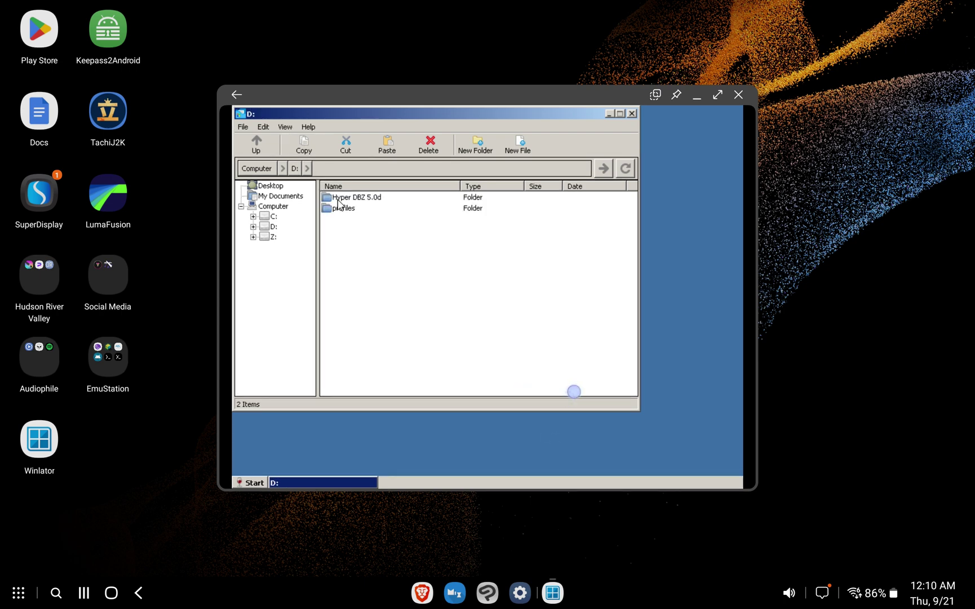
{"action": "double_click", "coordinate": [339, 198]}
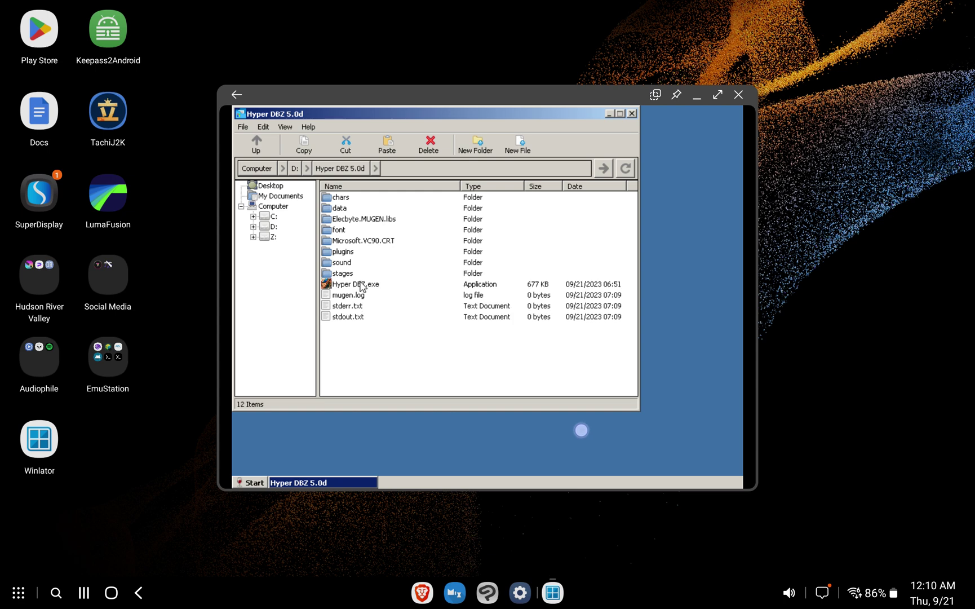
{"action": "double_click", "coordinate": [360, 284]}
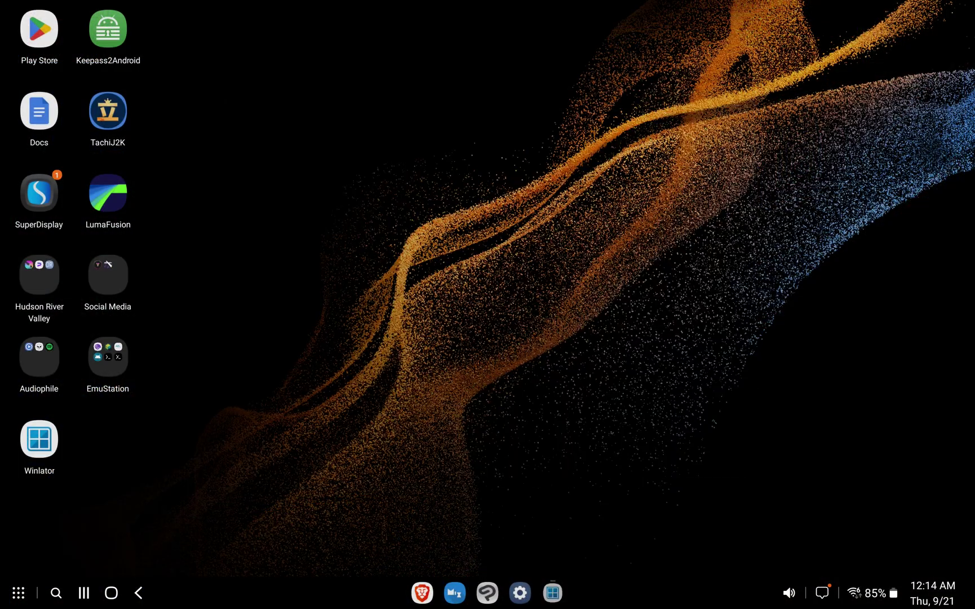
- Clean the tablet's memory via Settings > Battery and device care > Memory
{"action": "left_click", "coordinate": [536, 591]}
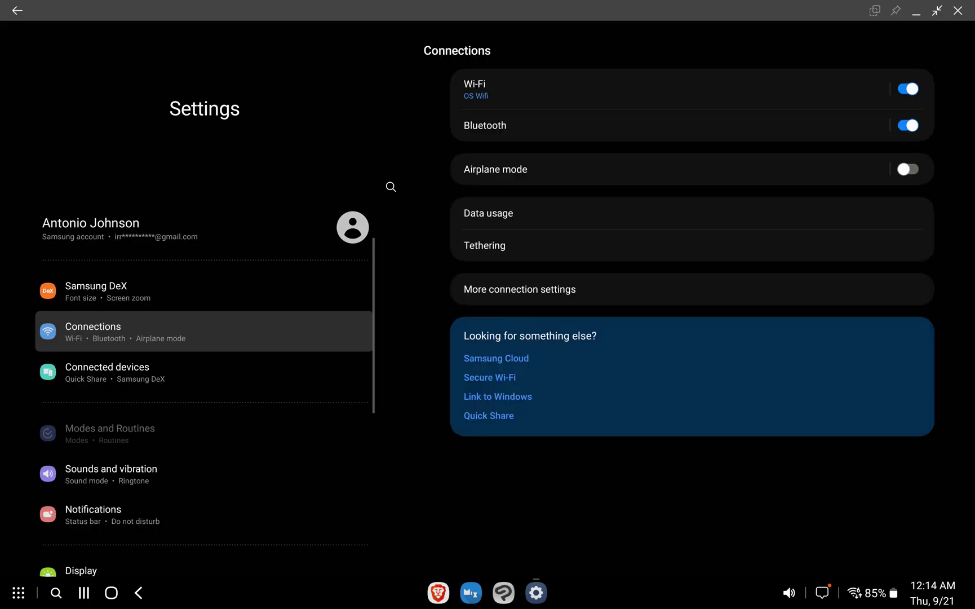
{"action": "scroll", "coordinate": [350, 342], "scroll_direction": "down", "scroll_amount": 1}
{"action": "left_click", "coordinate": [280, 478]}
{"action": "left_click", "coordinate": [564, 308]}
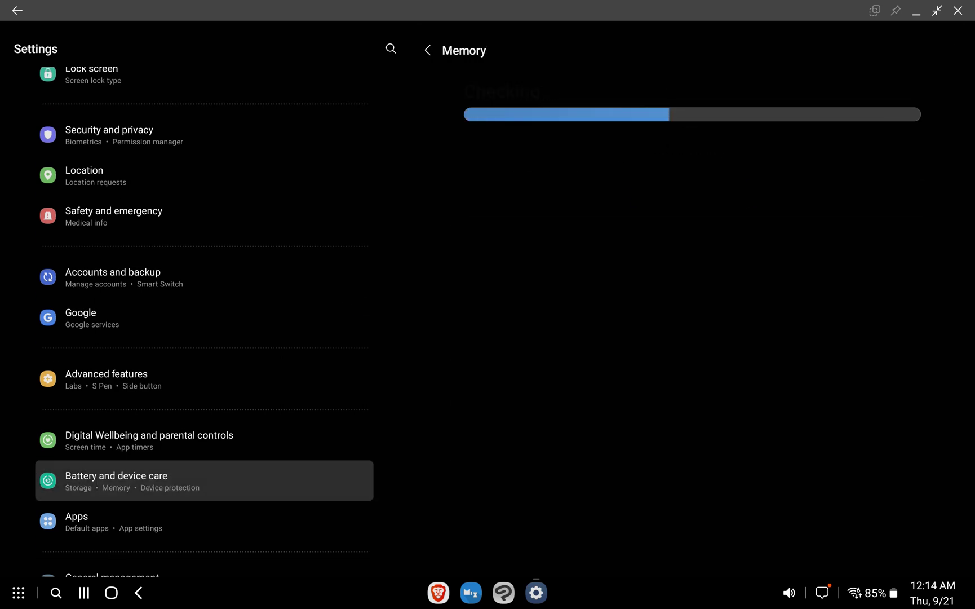
{"action": "left_click", "coordinate": [711, 193]}
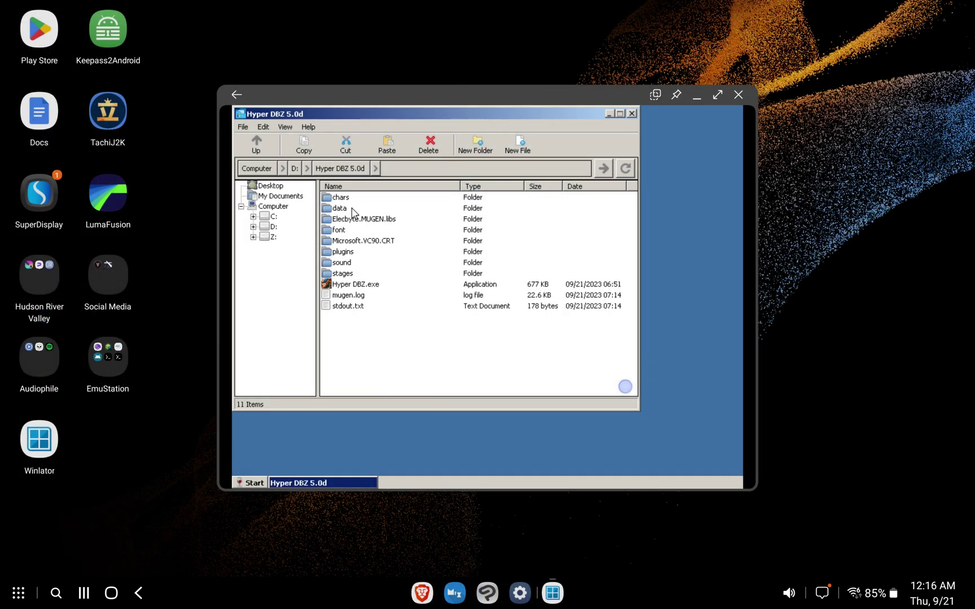
- Open mugen.cfg from the data folder in Notepad, review it, and close it
{"action": "double_click", "coordinate": [341, 208]}
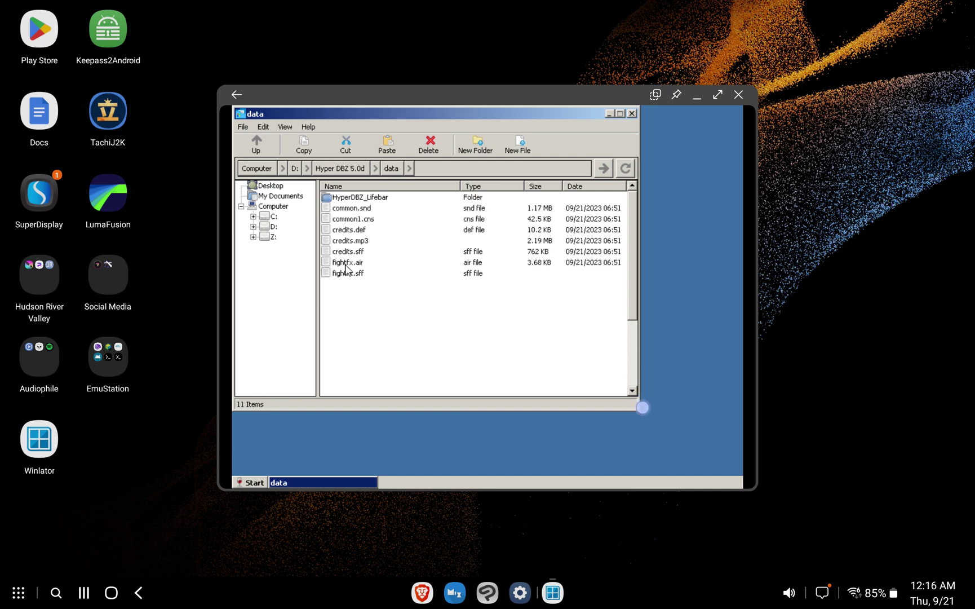
{"action": "right_click", "coordinate": [349, 326]}
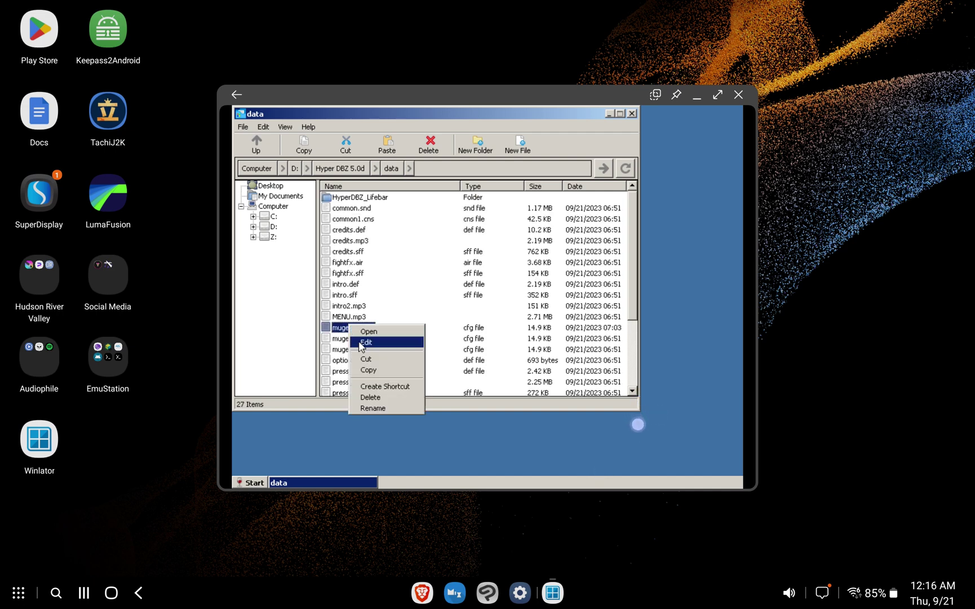
{"action": "left_click", "coordinate": [358, 341]}
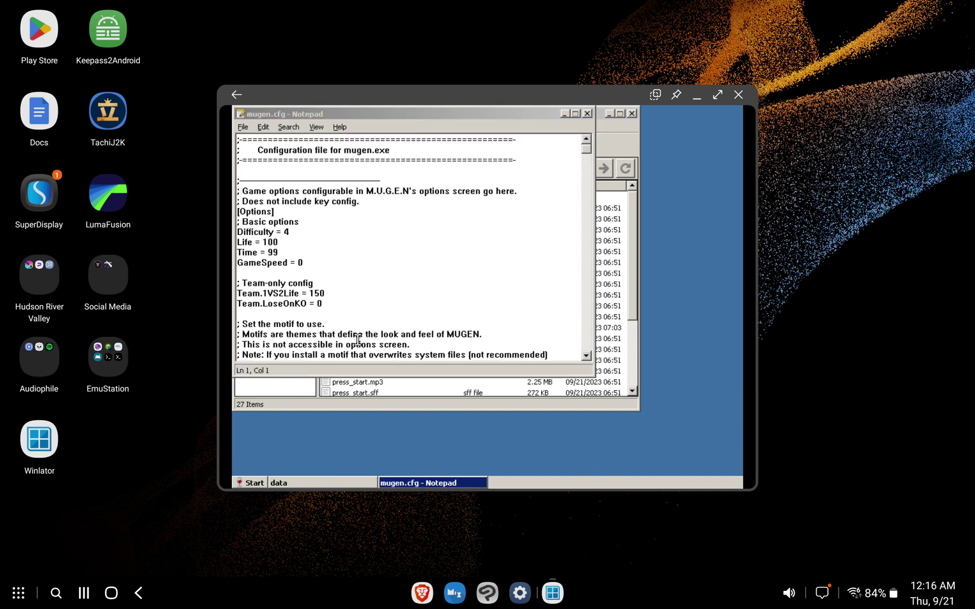
{"action": "scroll", "coordinate": [398, 268], "scroll_direction": "down", "scroll_amount": 12}
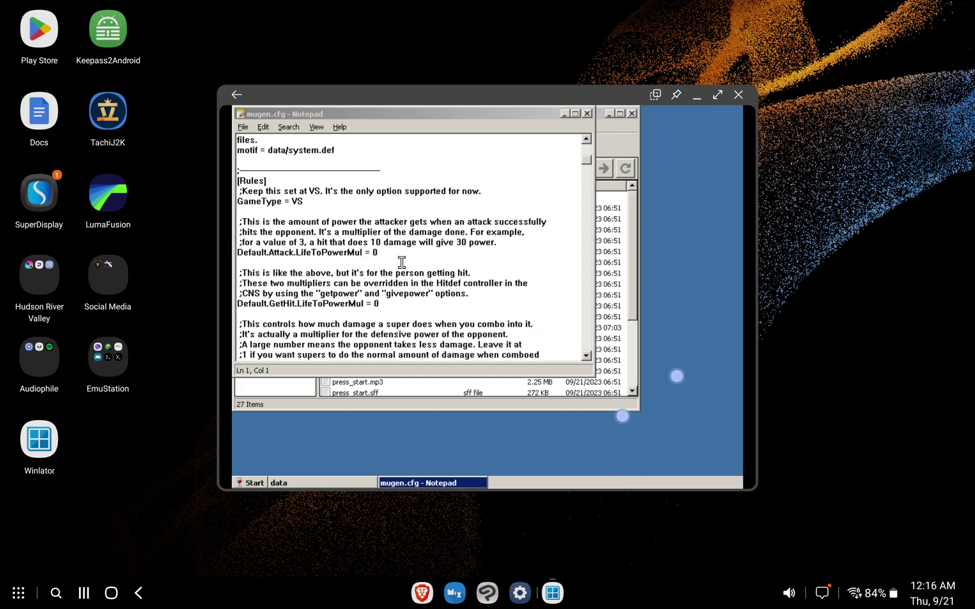
{"action": "scroll", "coordinate": [402, 262], "scroll_direction": "down", "scroll_amount": 8}
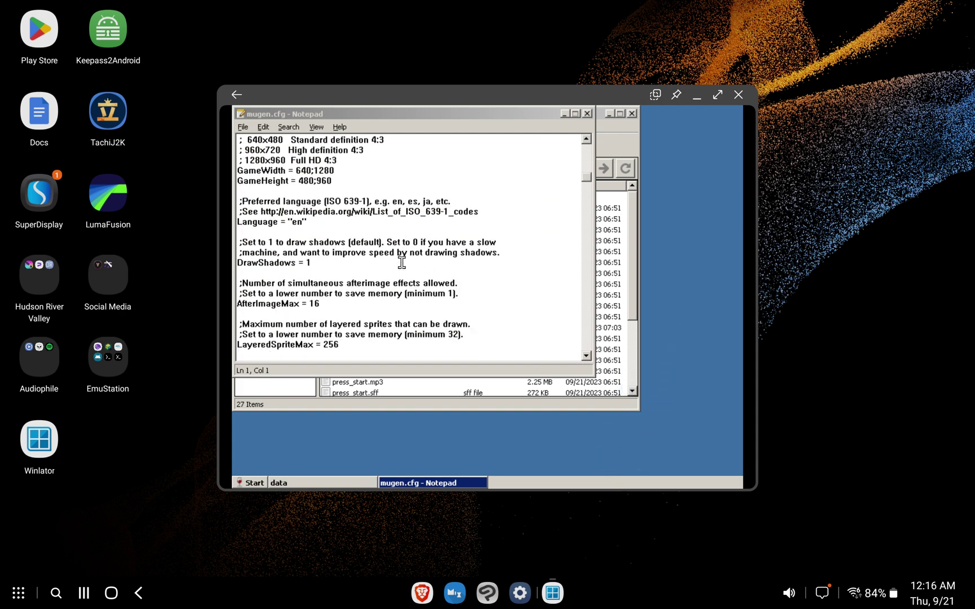
{"action": "left_click", "coordinate": [588, 116]}
- Copy Hyper DBZ.exe from the Hyper DBZ 5.0d folder and minimize the explorer window
{"action": "left_click", "coordinate": [340, 169]}
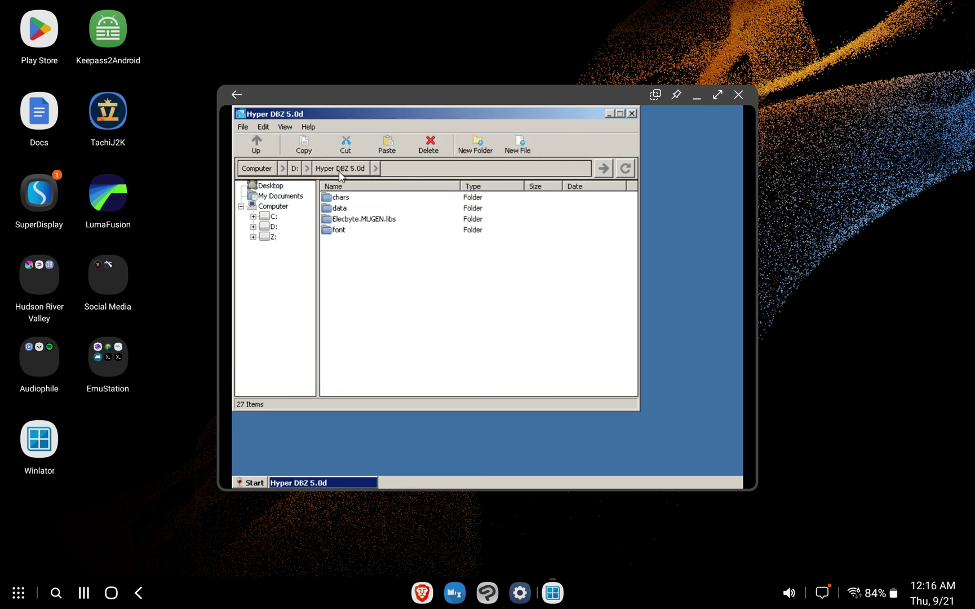
{"action": "right_click", "coordinate": [346, 283]}
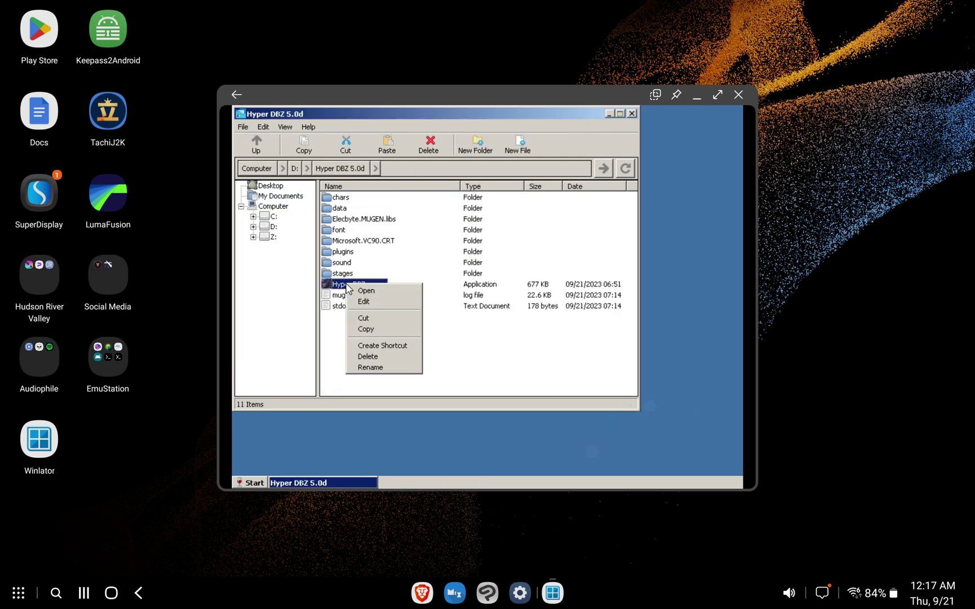
{"action": "left_click", "coordinate": [366, 329]}
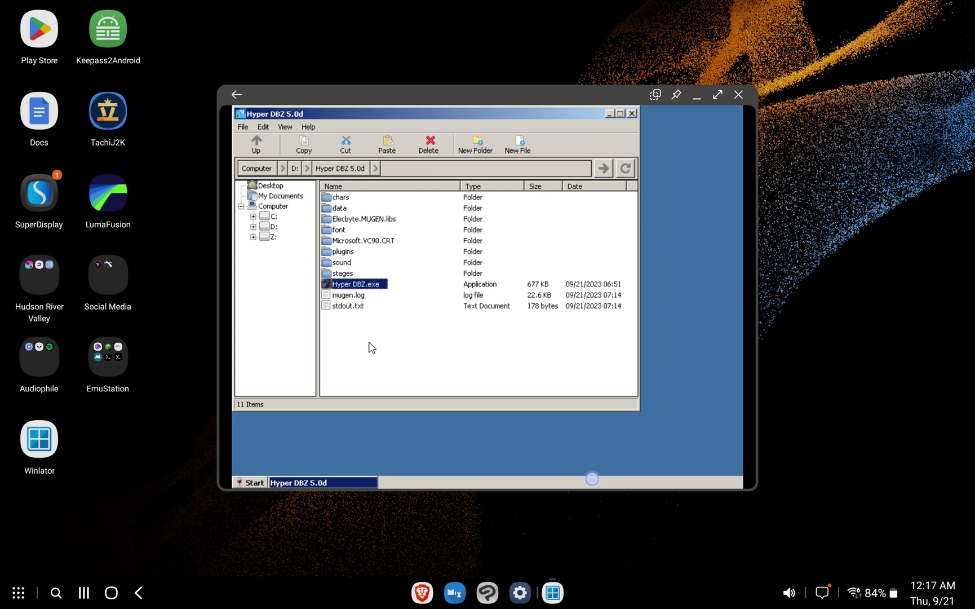
{"action": "left_click", "coordinate": [608, 115]}
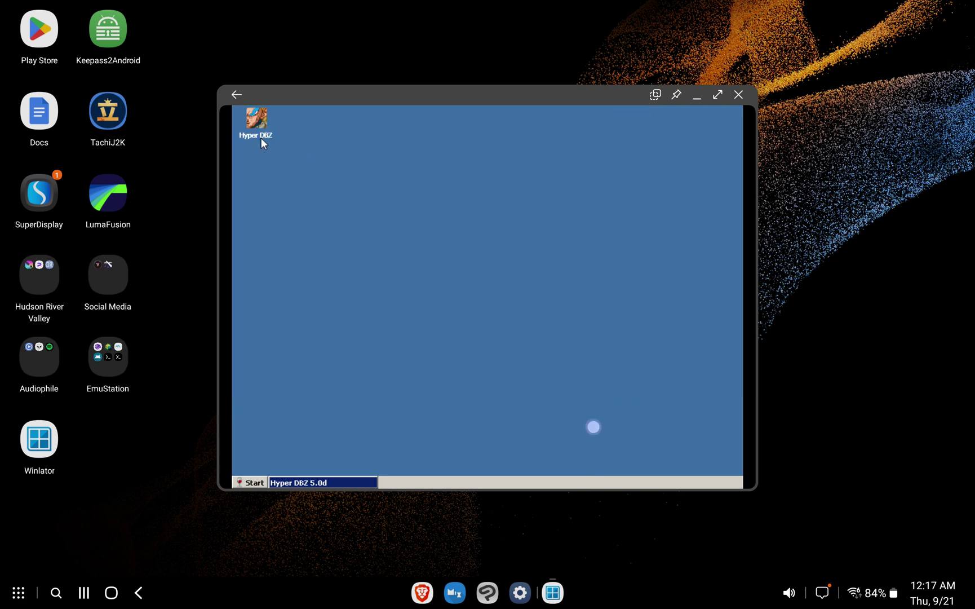